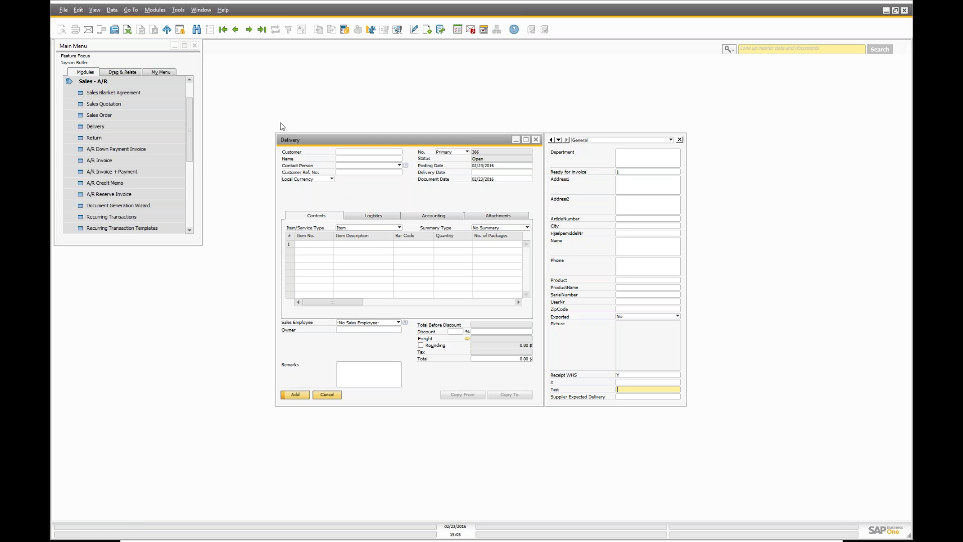
- Hide the Owner field on the Delivery form and save the Item Placement Tool configuration
left_click_drag(319, 140, 323, 128)
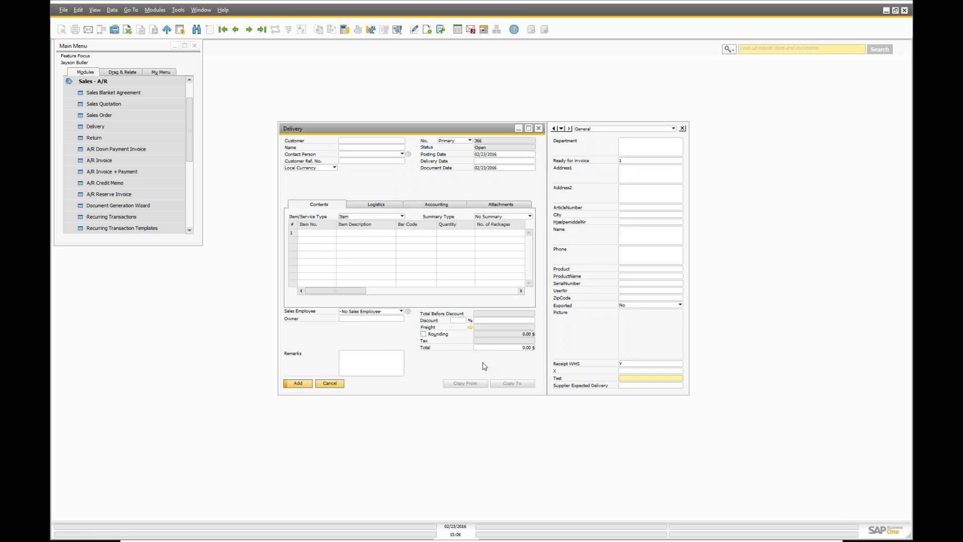
right_click(353, 321)
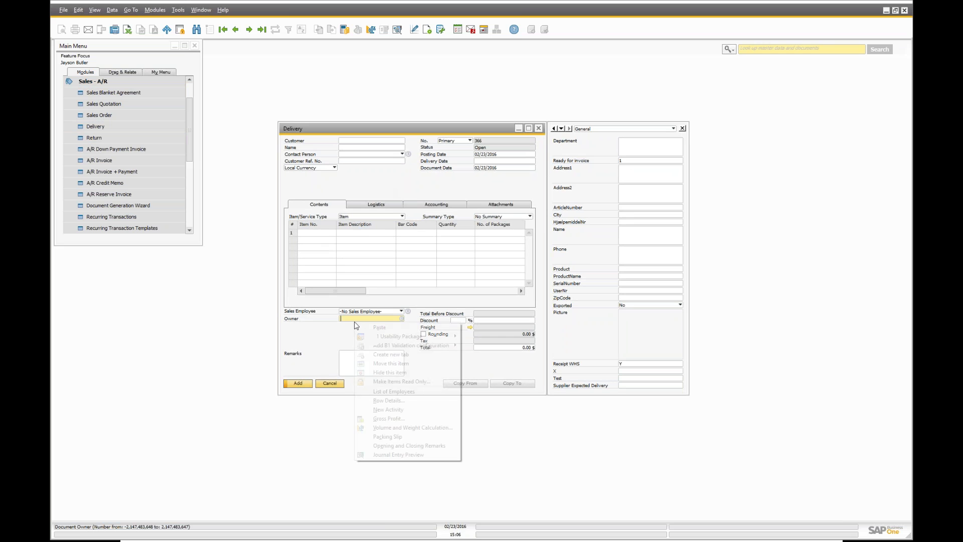
left_click(390, 374)
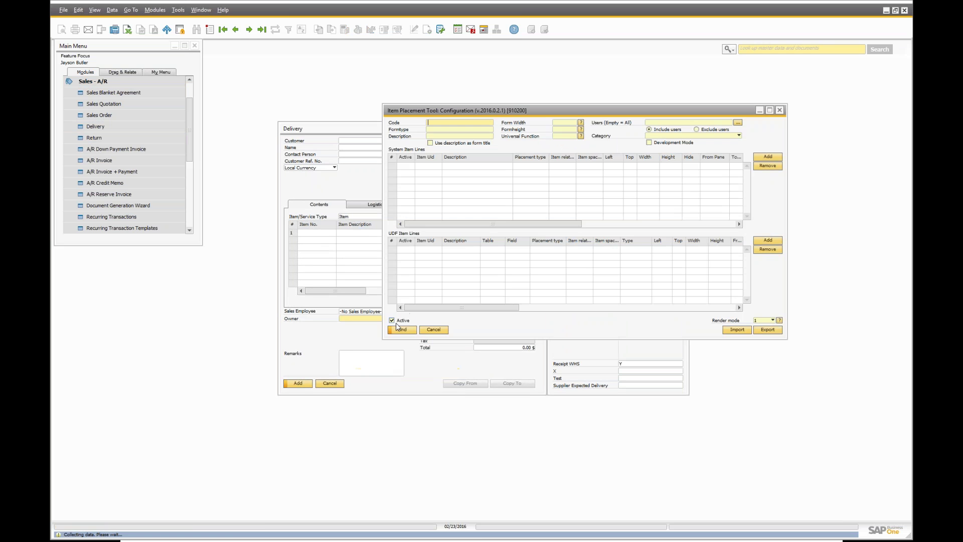
left_click(402, 331)
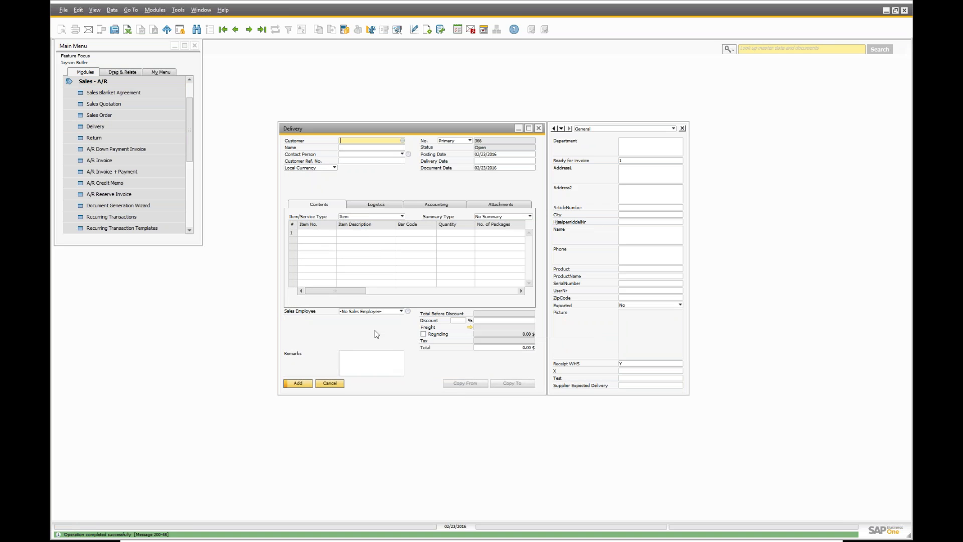
- Move the Sales Employee field below Document Date on the Delivery form, then save and close the placement configuration
right_click(356, 312)
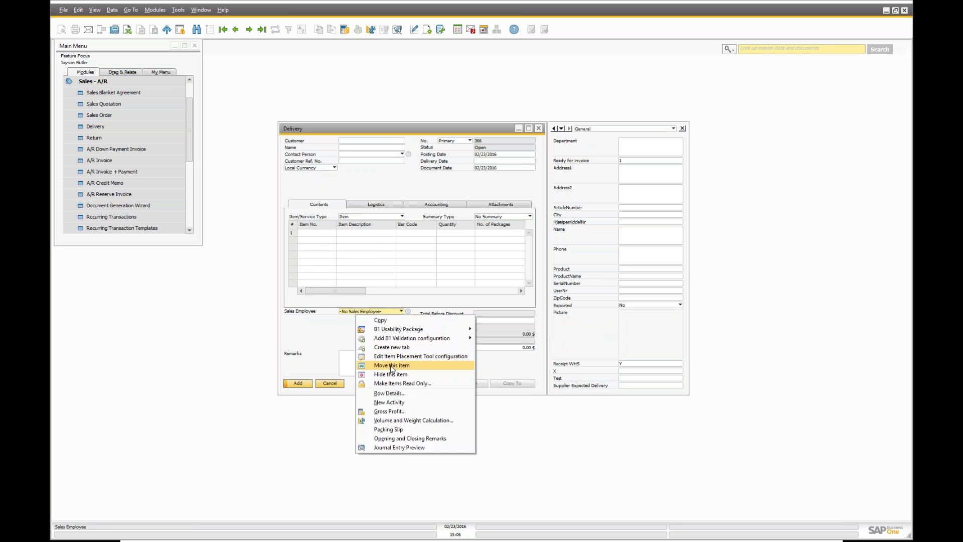
left_click(392, 366)
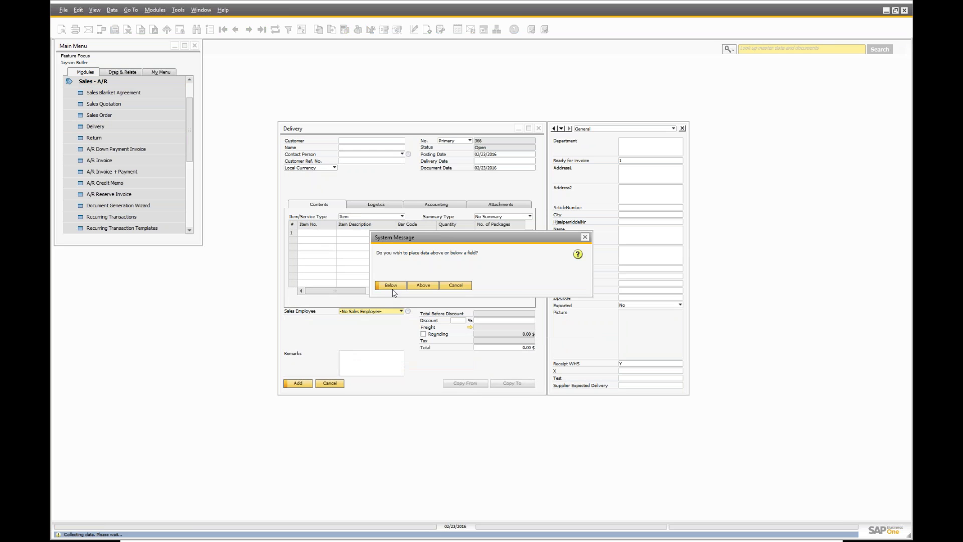
left_click(394, 285)
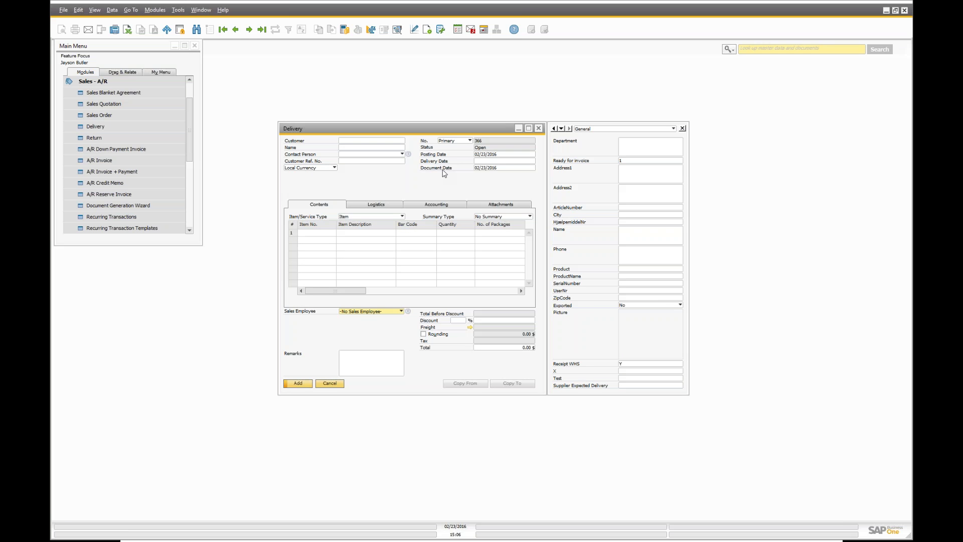
left_click(443, 171)
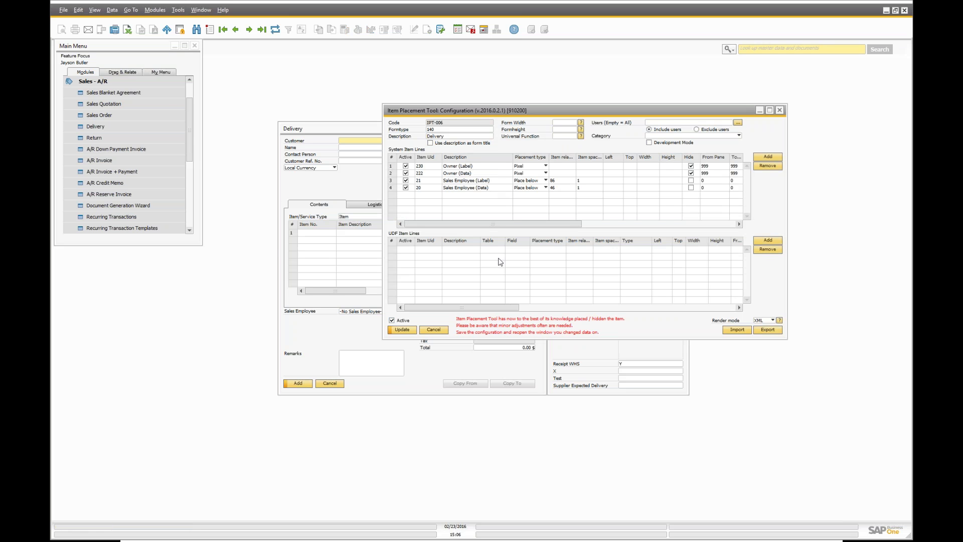
left_click(402, 329)
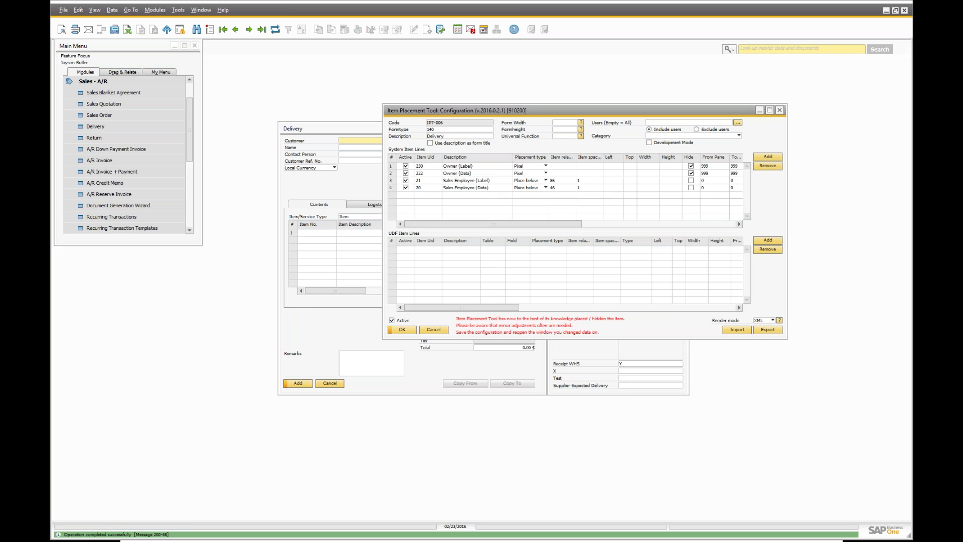
left_click_drag(462, 104, 462, 111)
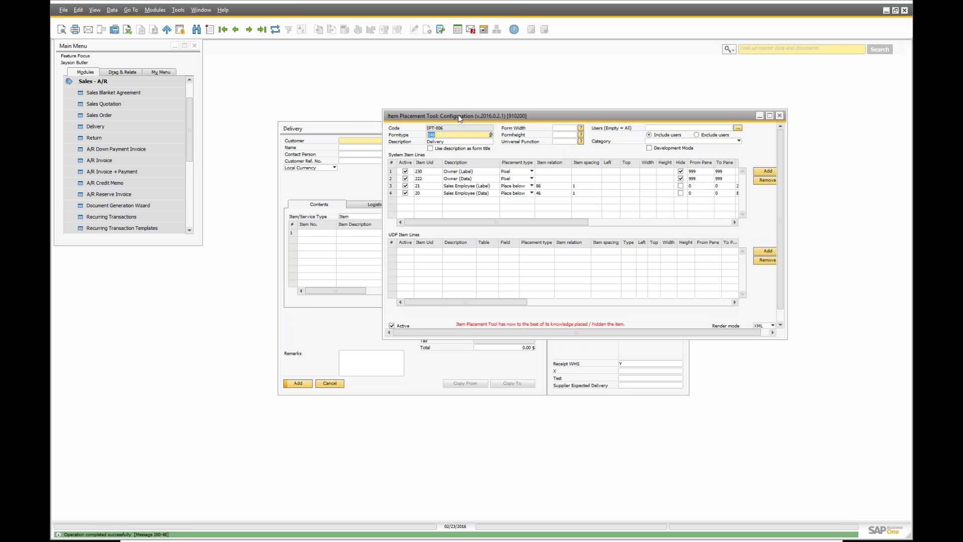
left_click(780, 115)
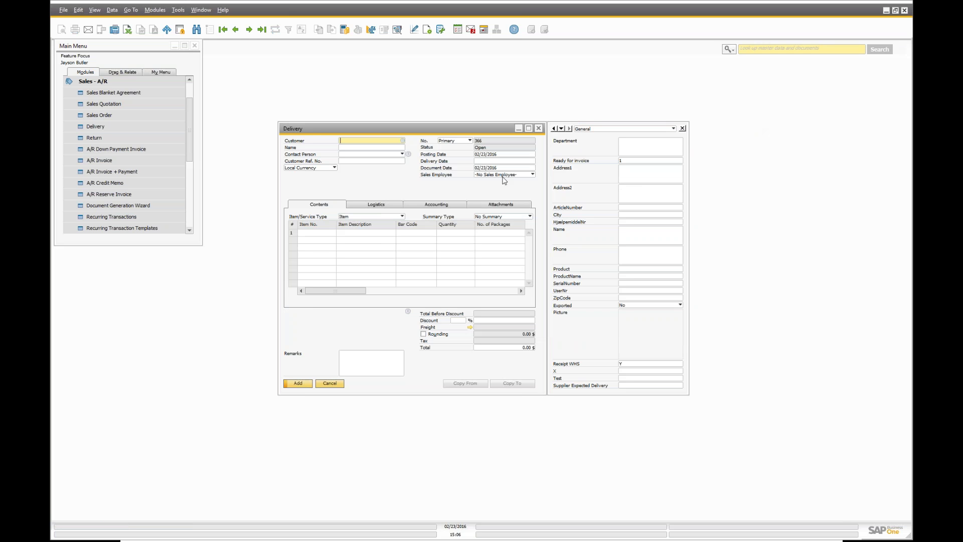
- Add the Test user-defined field to the main Delivery window below Sales Employee and save the placement configuration
right_click(622, 379)
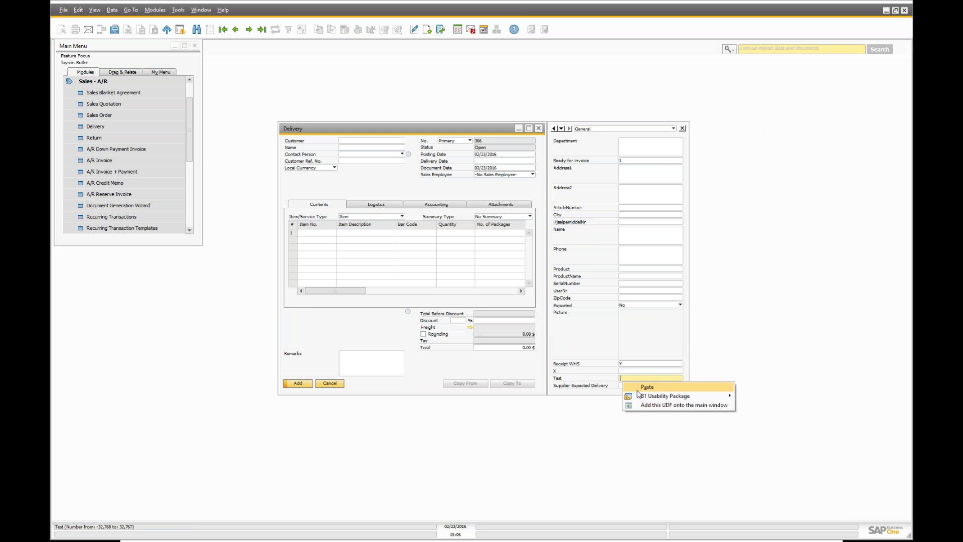
left_click(662, 405)
left_click(394, 286)
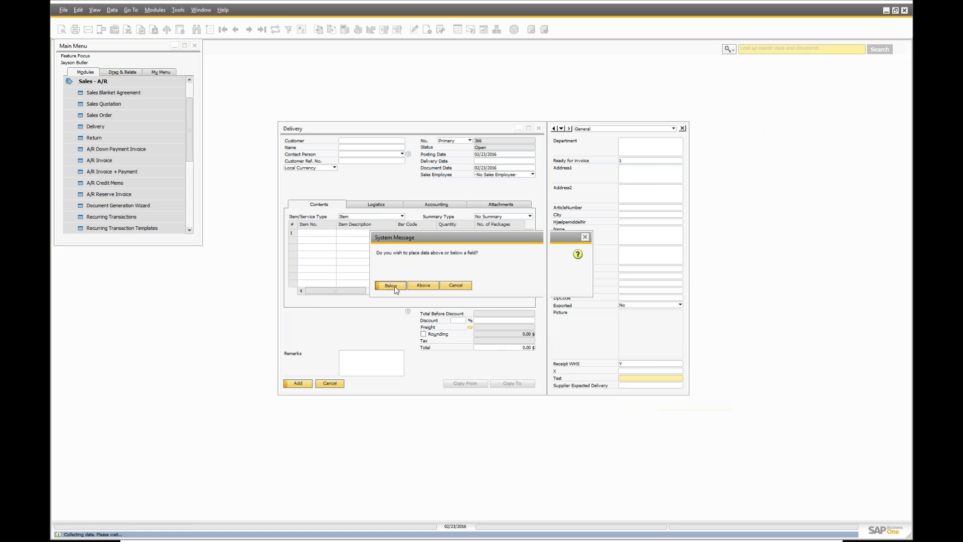
left_click(391, 286)
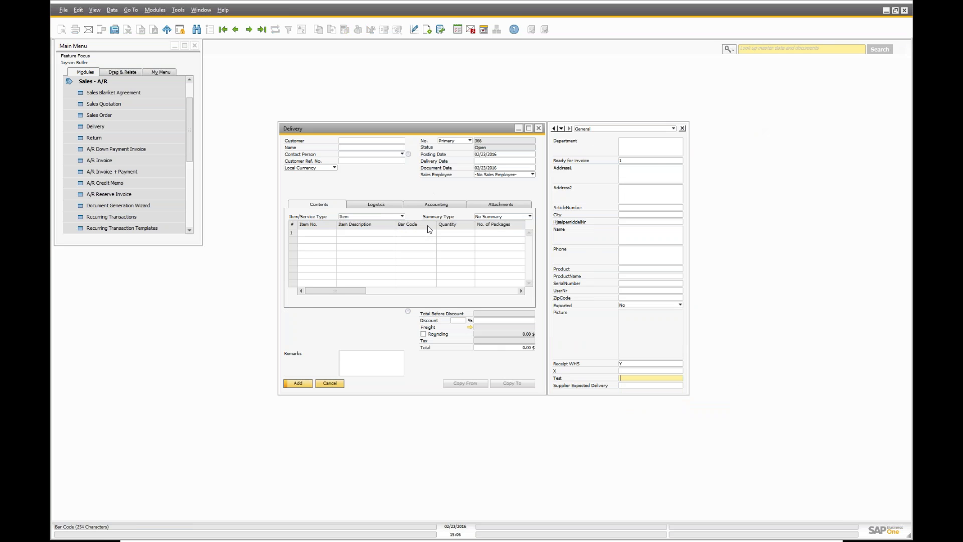
left_click(432, 175)
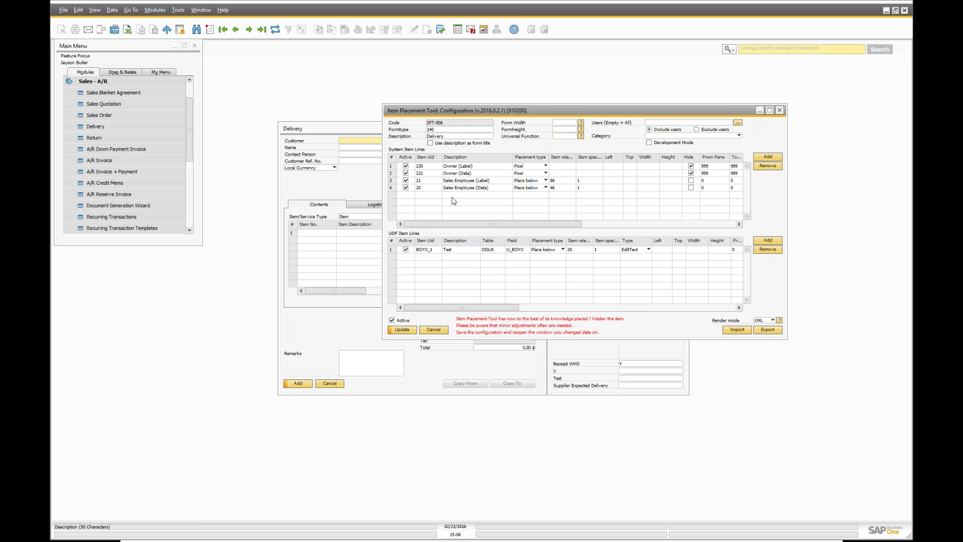
left_click(402, 330)
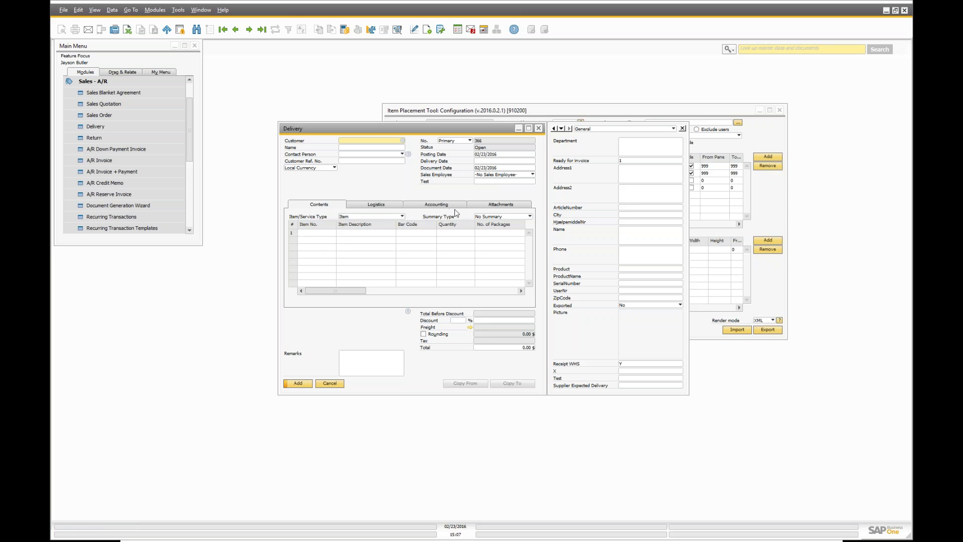
- Start a new tab on the Delivery form and name it "My tab"
right_click(423, 209)
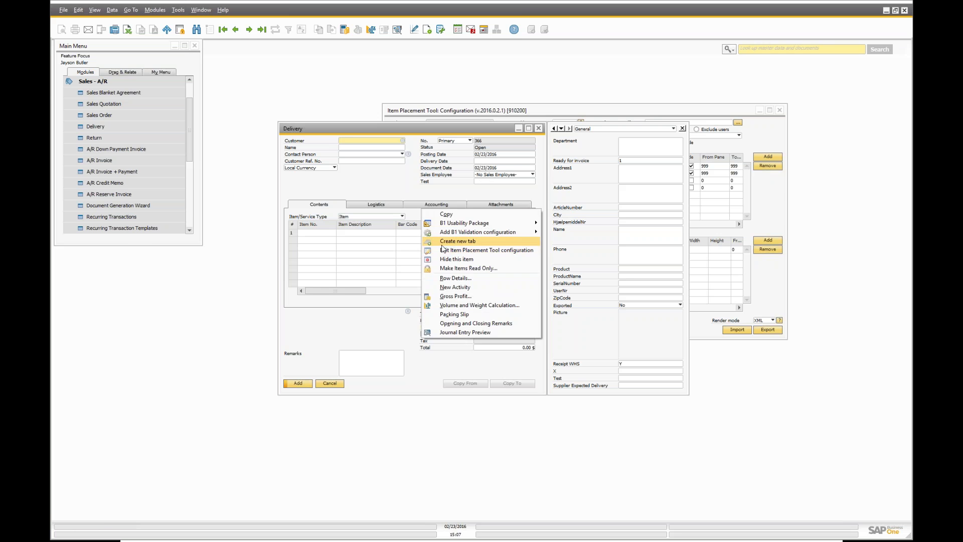
left_click(442, 252)
left_click_drag(178, 69, 343, 96)
type("My tab")
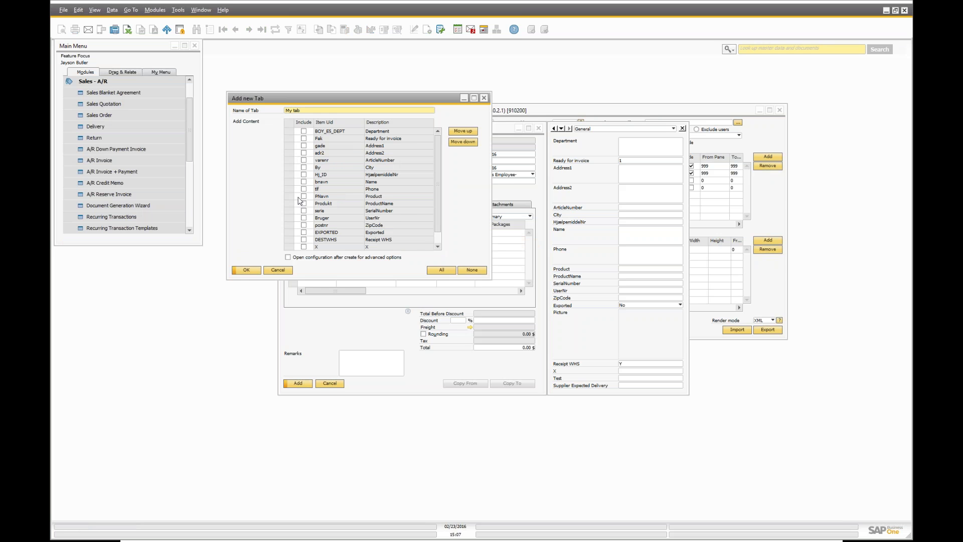
- Include ZipCode, Exported, Receipt WHS, X and Supplier Expected Delivery in the new tab and create it
scroll(302, 203, "down", 1)
left_click(304, 210)
left_click(304, 218)
left_click(303, 225)
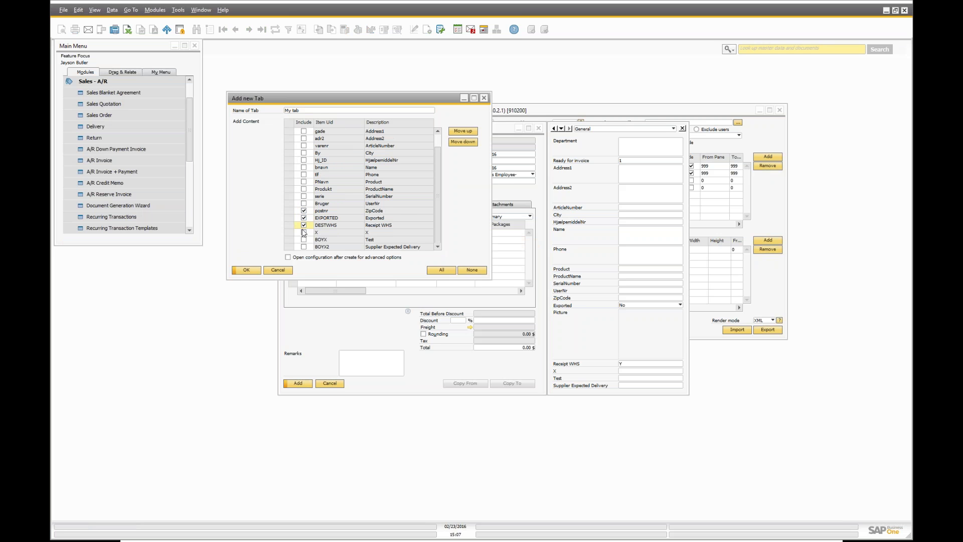
left_click(304, 232)
left_click(304, 239)
left_click(304, 242)
left_click(304, 247)
left_click(246, 270)
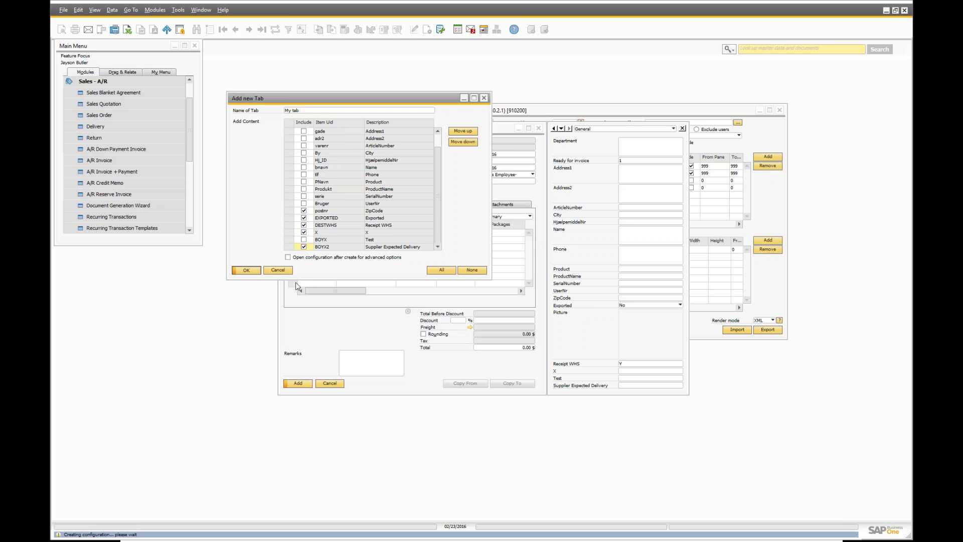
- Reopen the Delivery form and check the fields on My tab before returning to Contents
left_click(330, 383)
left_click(95, 126)
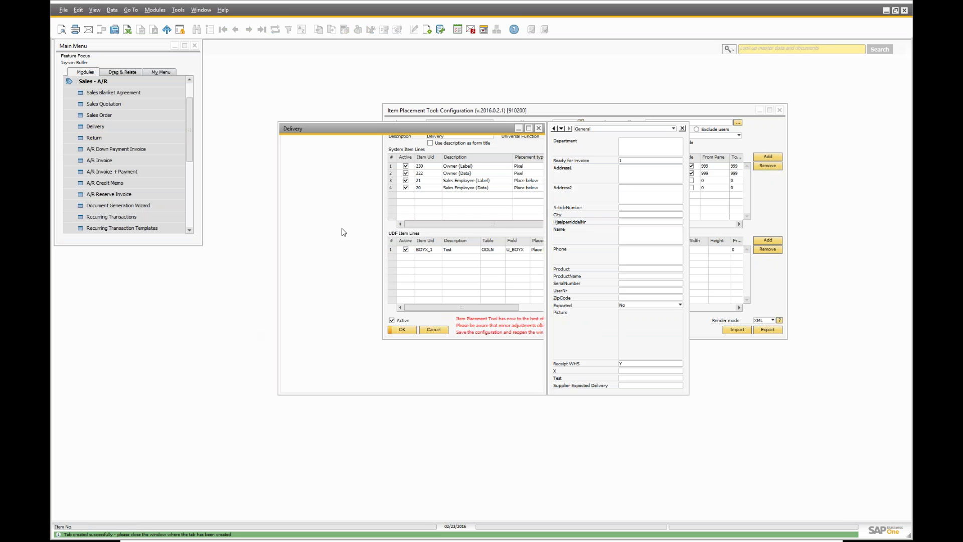
left_click(465, 206)
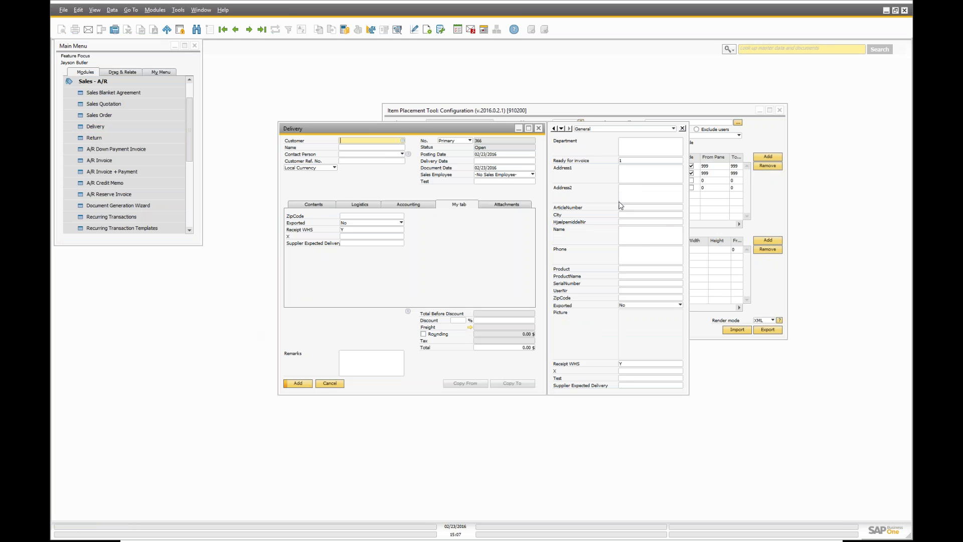
left_click(316, 204)
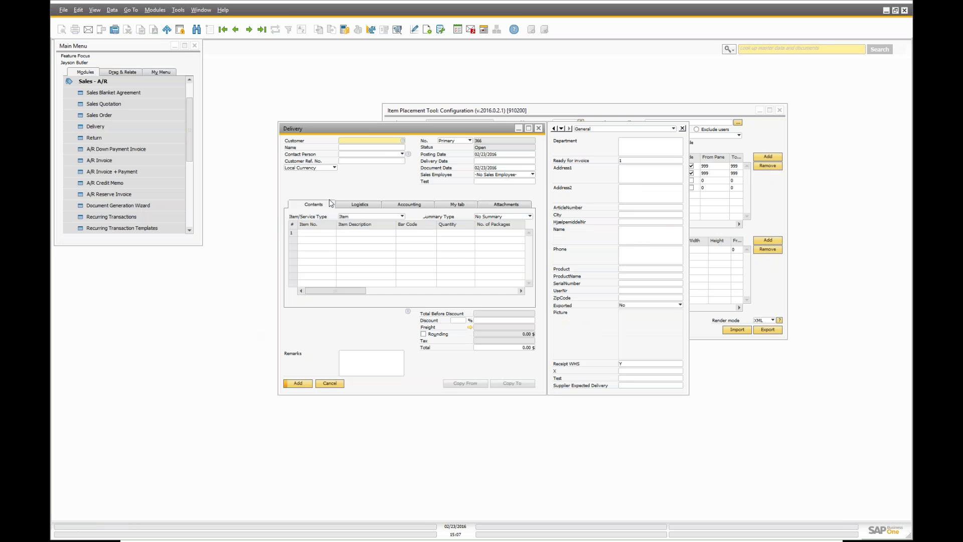
- Make the Customer Ref. No. field read-only in OK mode, then return the Delivery form to a new document
right_click(355, 164)
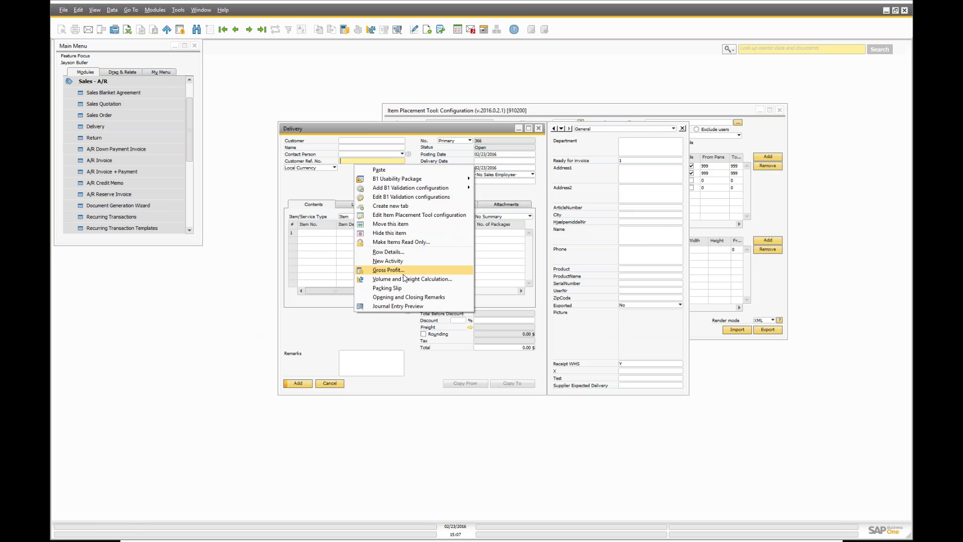
left_click(396, 241)
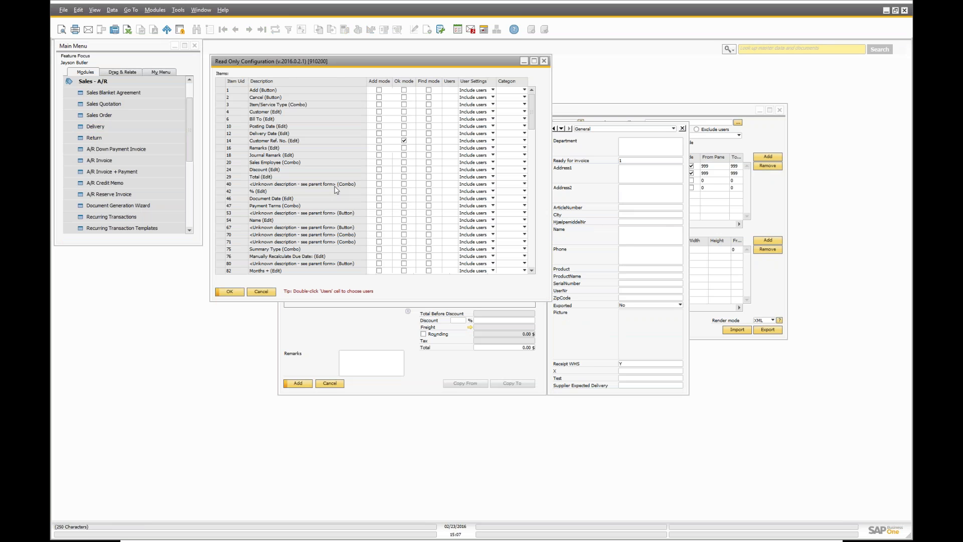
left_click_drag(331, 64, 595, 173)
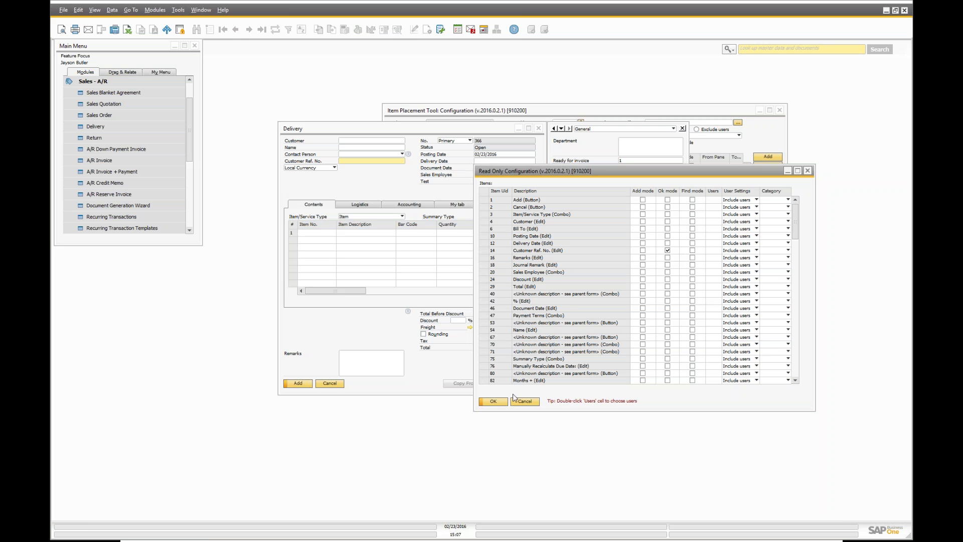
left_click(504, 403)
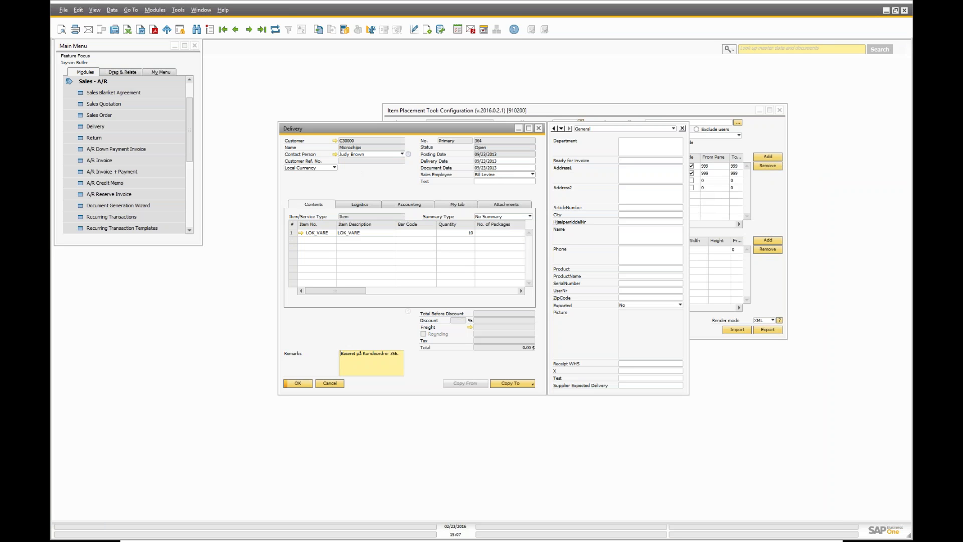
key("ctrl+a")
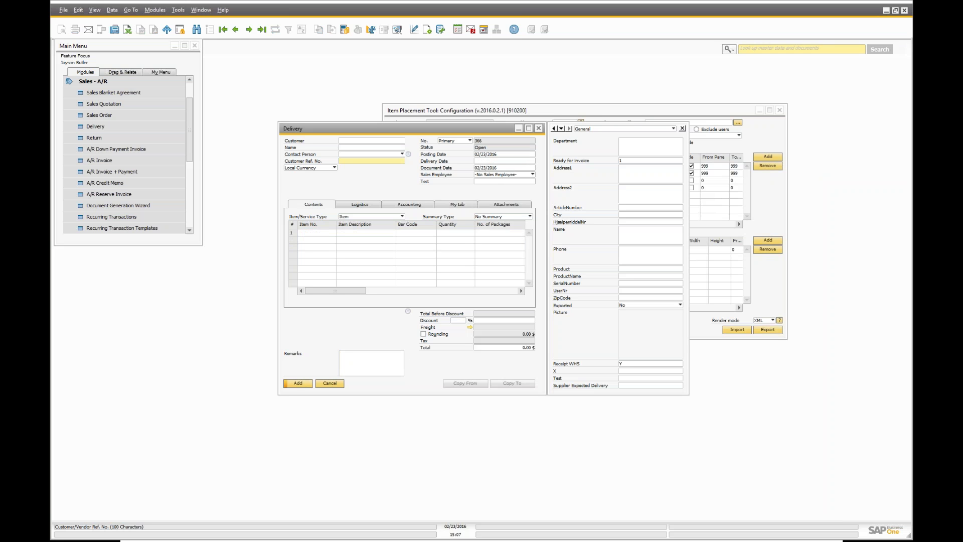
- Edit My tab's configuration and add an item of type Button with the description "My Button"
right_click(444, 210)
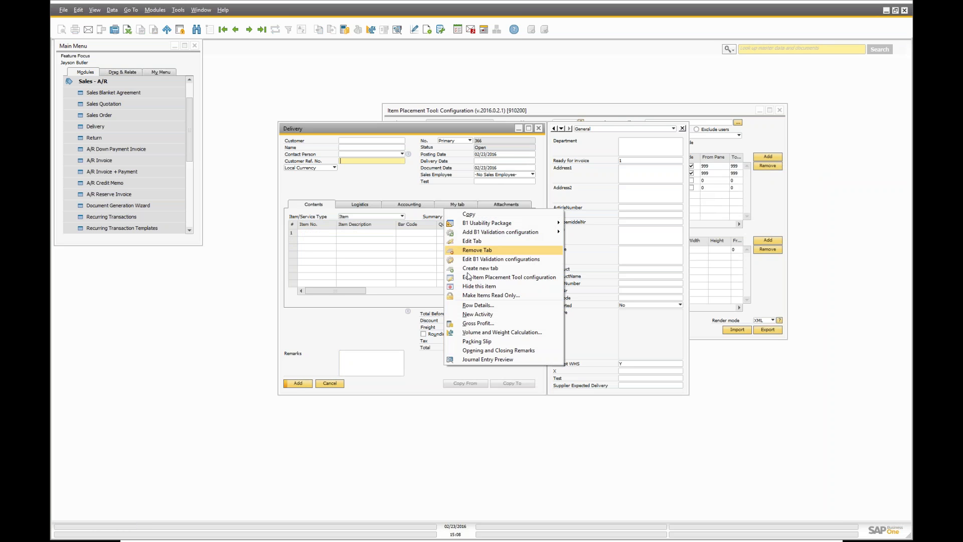
left_click(475, 242)
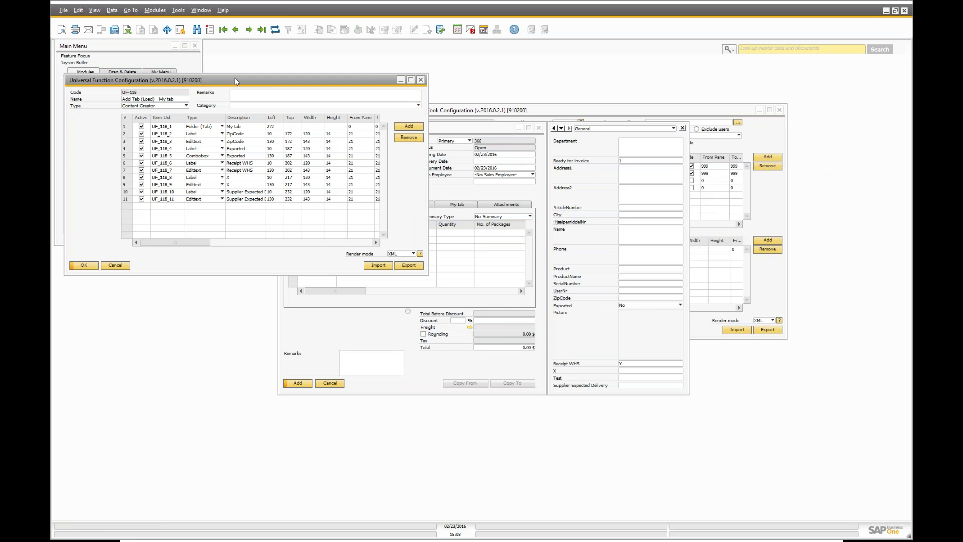
left_click_drag(235, 77, 538, 254)
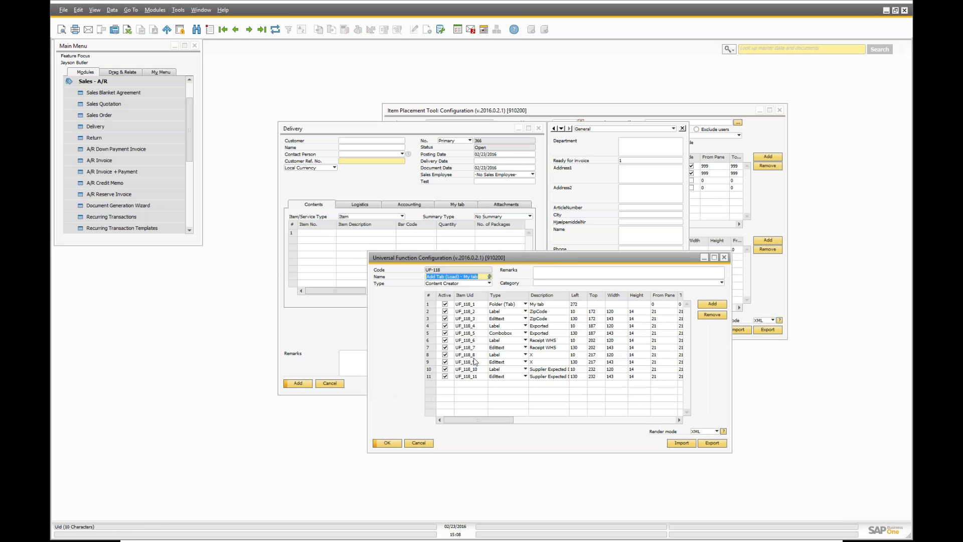
left_click(706, 308)
left_click(525, 384)
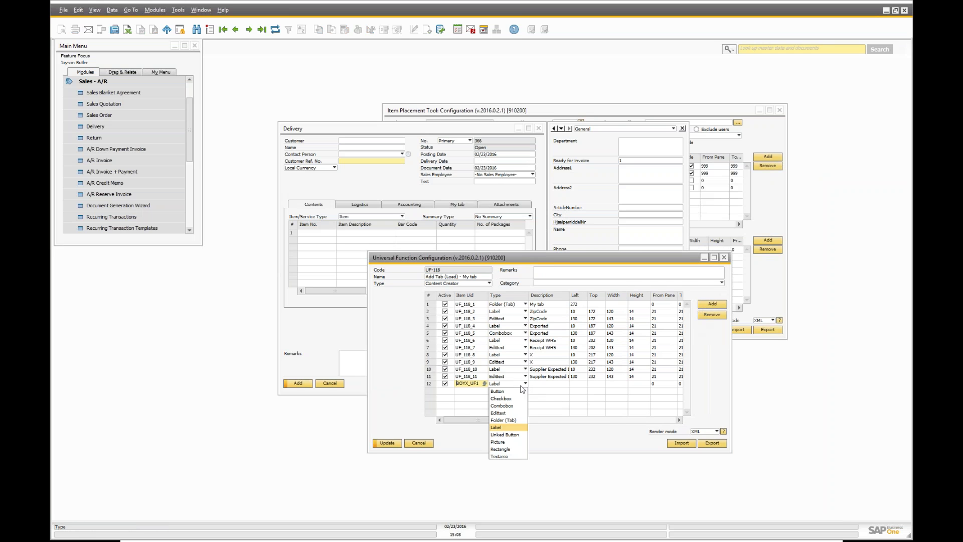
left_click(503, 392)
left_click(549, 383)
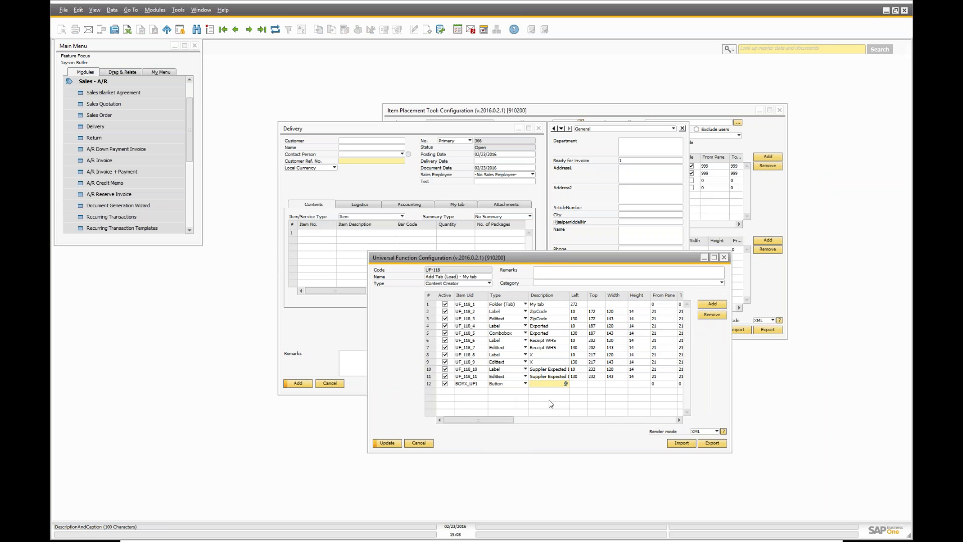
type("My Button")
- Set the My Button item's left to 10, top to 100, width to 60 and height to 22
left_click(577, 384)
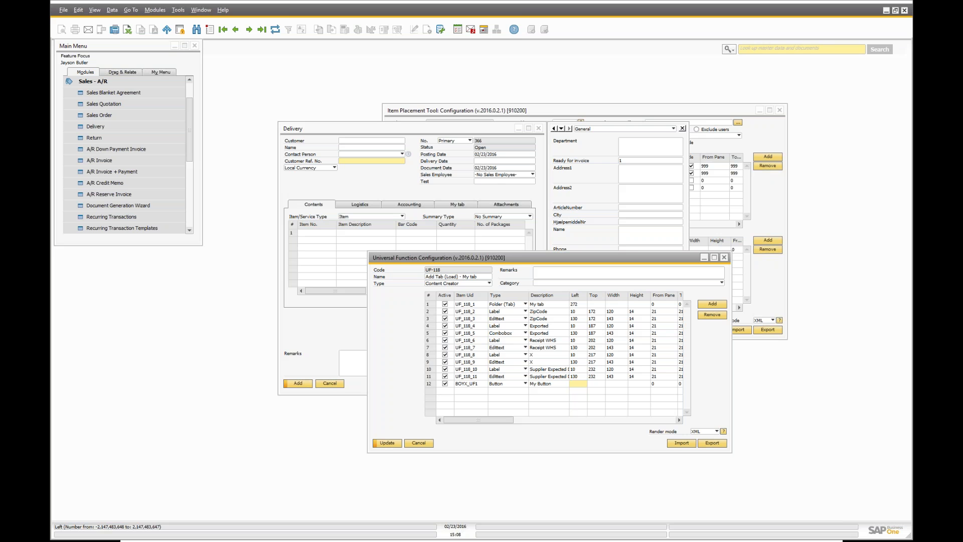
key("Tab")
type("100")
key("Tab")
key("Tab")
type("22")
key("Tab")
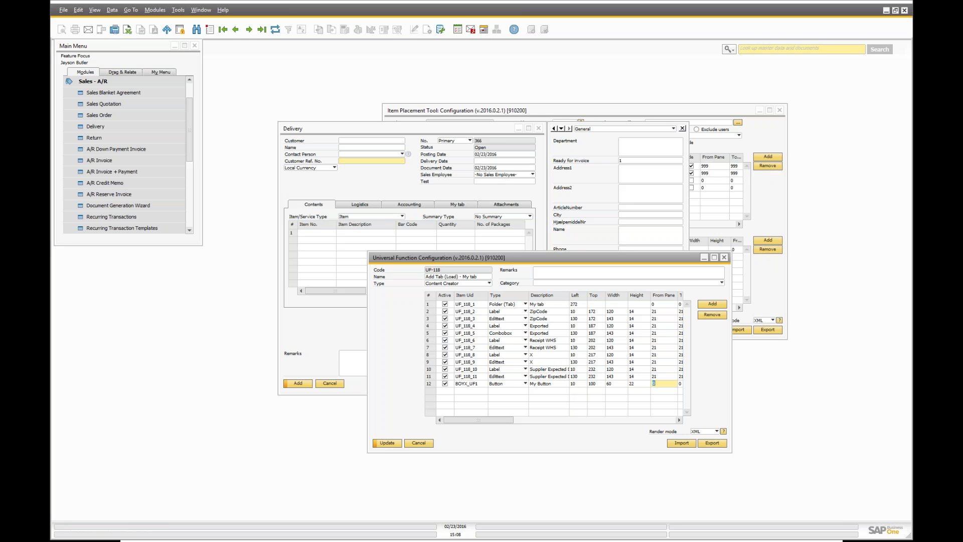
- Save My tab's configuration, then close and reopen the Delivery form and display its first record
left_click(380, 443)
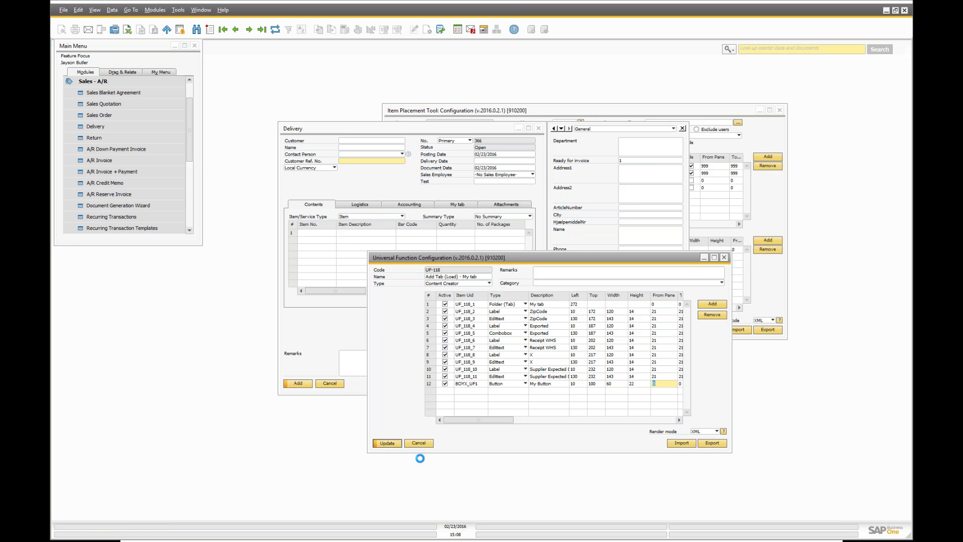
left_click(304, 341)
left_click(329, 384)
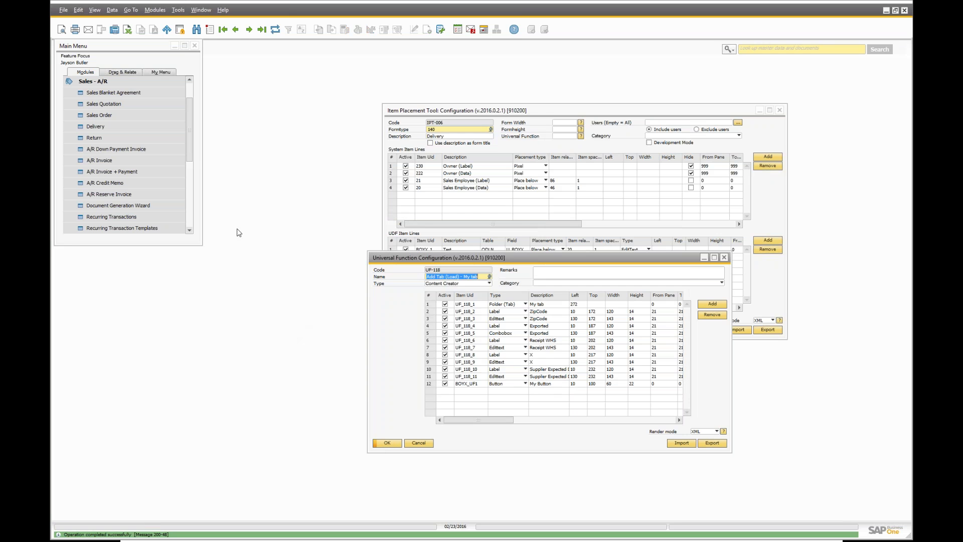
left_click(132, 136)
key("ctrl+Right")
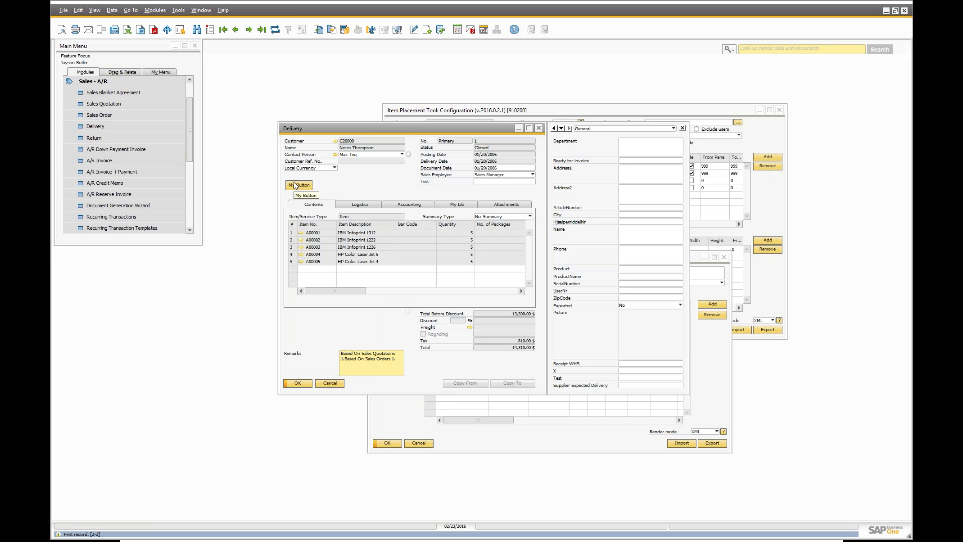
- Add a B1 Validation named "Test" to My Button that triggers when the item is pressed (Before SAP)
right_click(295, 185)
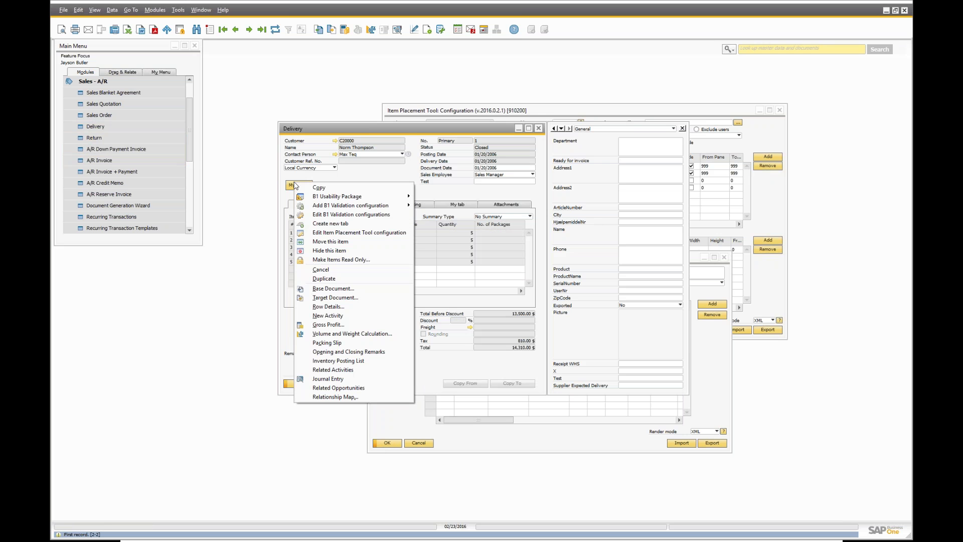
mouse_move(326, 208)
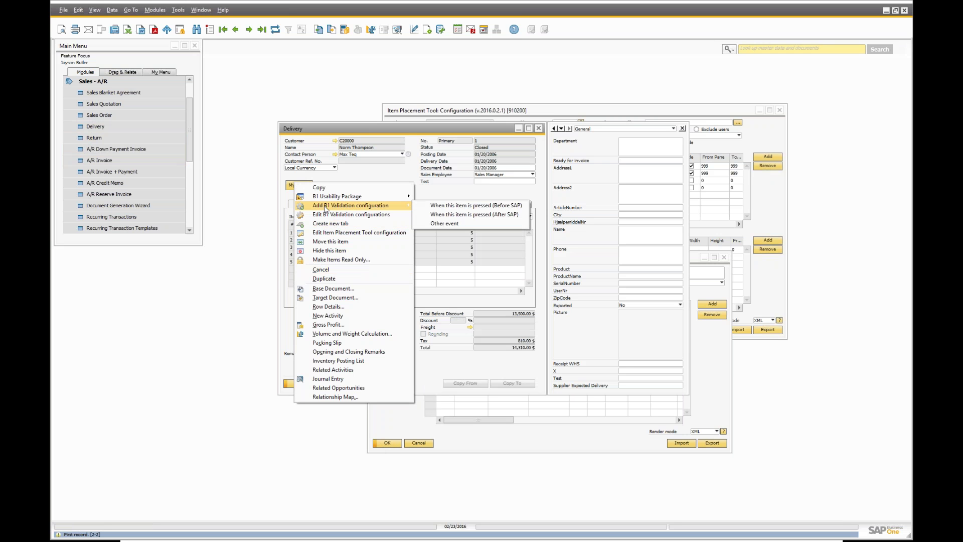
left_click(486, 214)
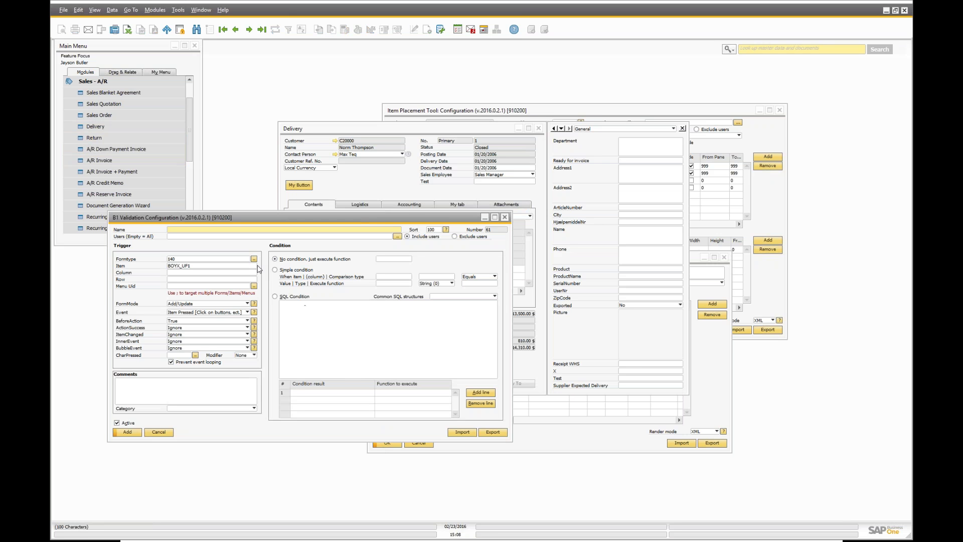
type("Test")
- Look up the function for the validation's unconditional execution and start creating a new universal function from the list
left_click(407, 259)
key("Tab")
key("Escape")
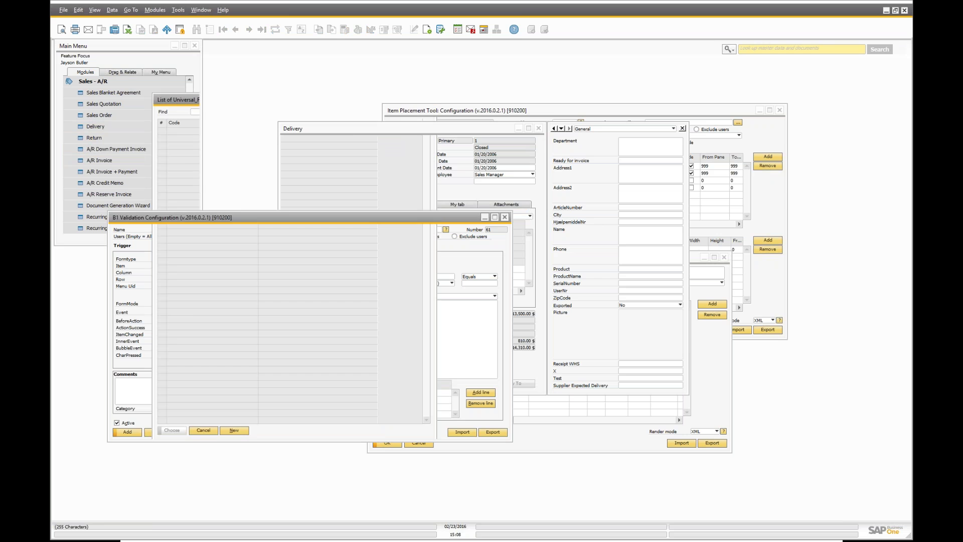
key("Tab")
key("Escape")
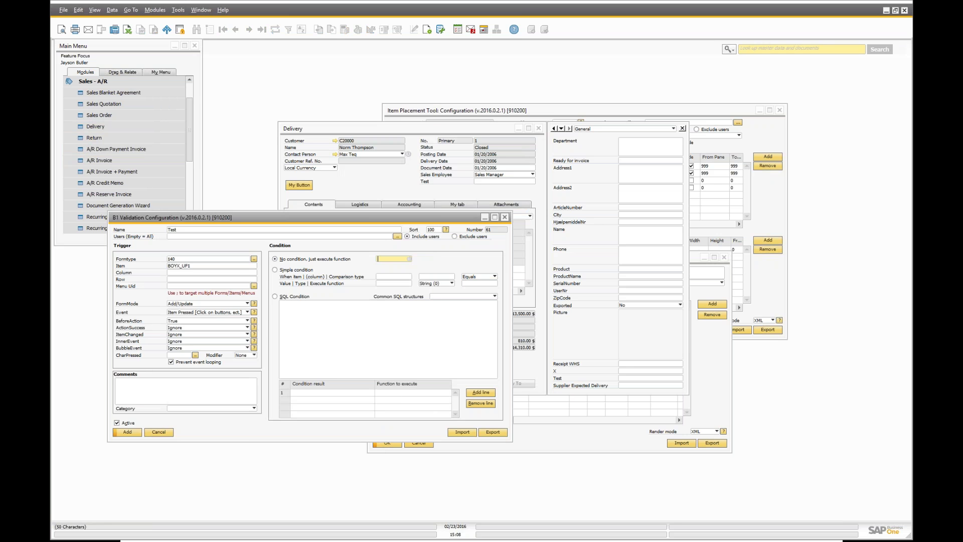
key("BackSpace")
key("Tab")
left_click(234, 430)
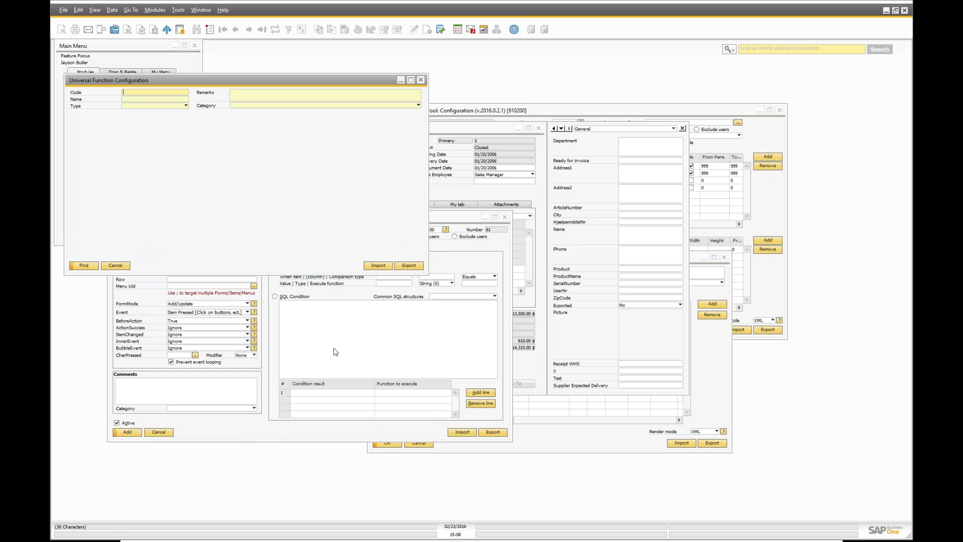
- Create a Message function named "Hello world" with the message "Hello World", and add the validation that executes it
type("Hello world")
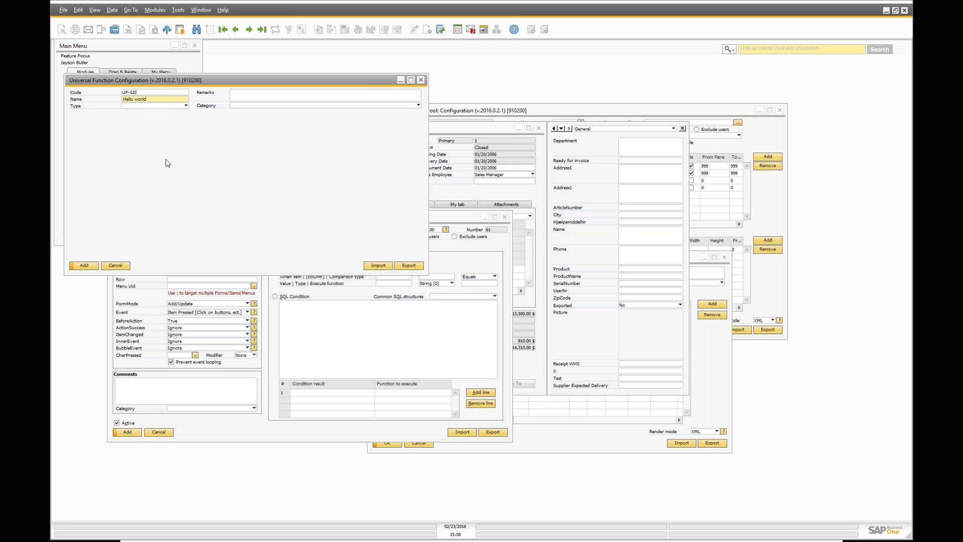
left_click(184, 106)
left_click(166, 113)
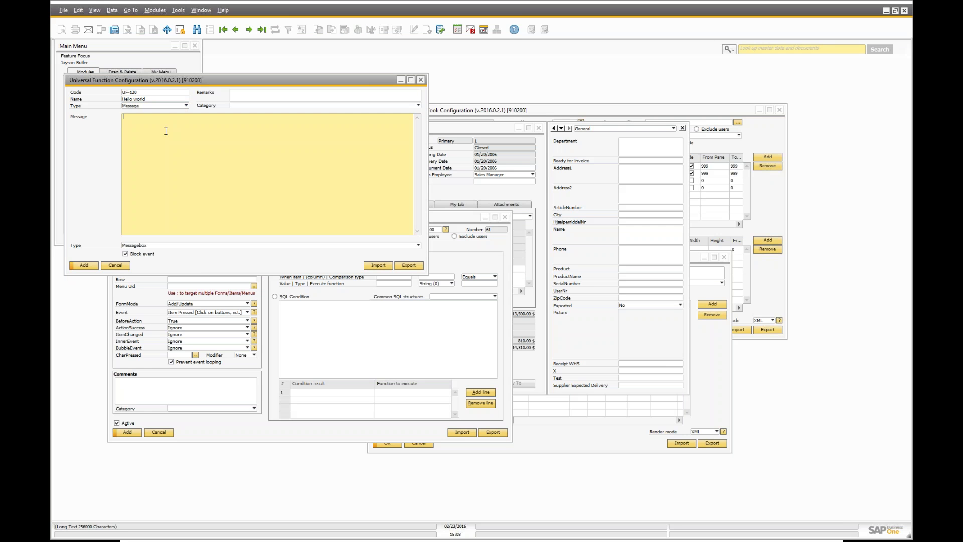
type("Hello World")
left_click(84, 265)
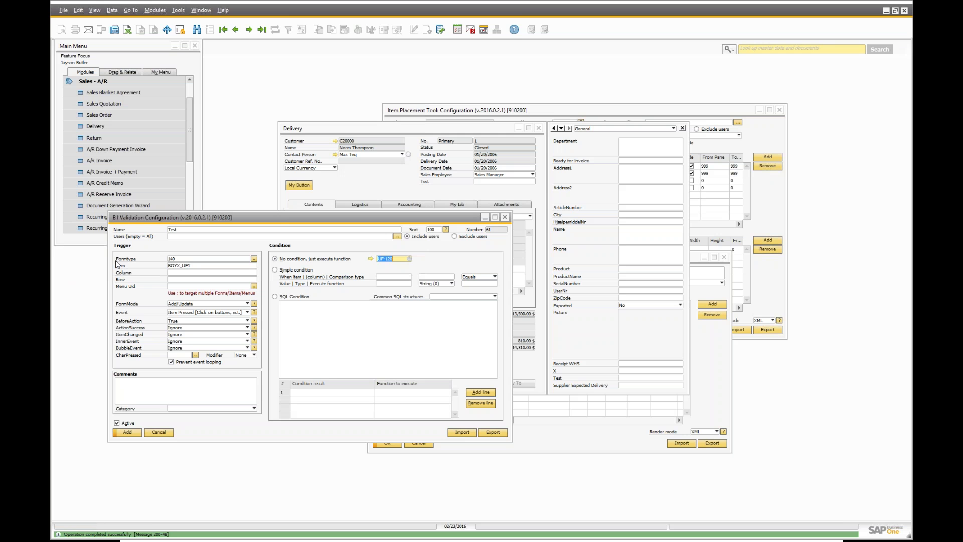
left_click(126, 432)
left_click(158, 432)
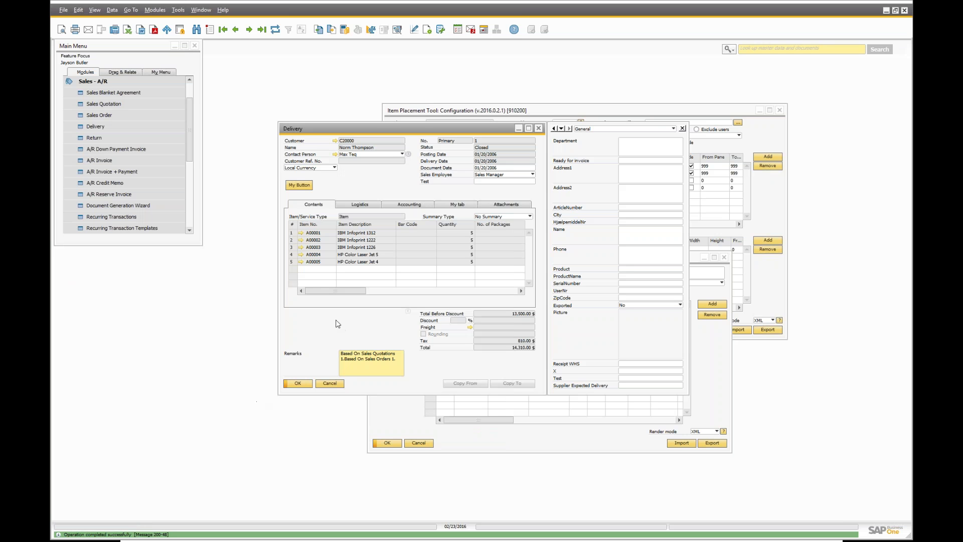
- Open the Test validation from the Delivery form's validation list, set its FormMode to All and update it
right_click(335, 187)
right_click(302, 191)
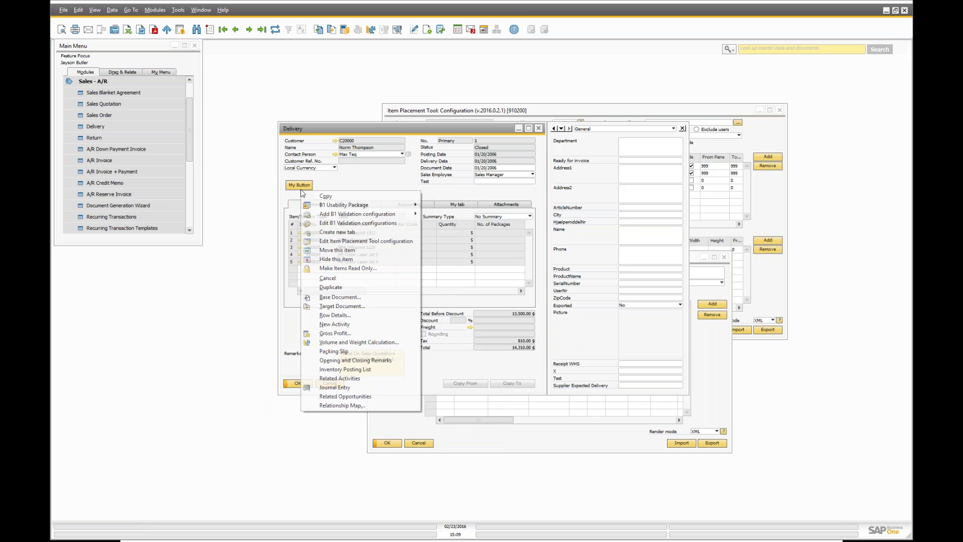
left_click(330, 224)
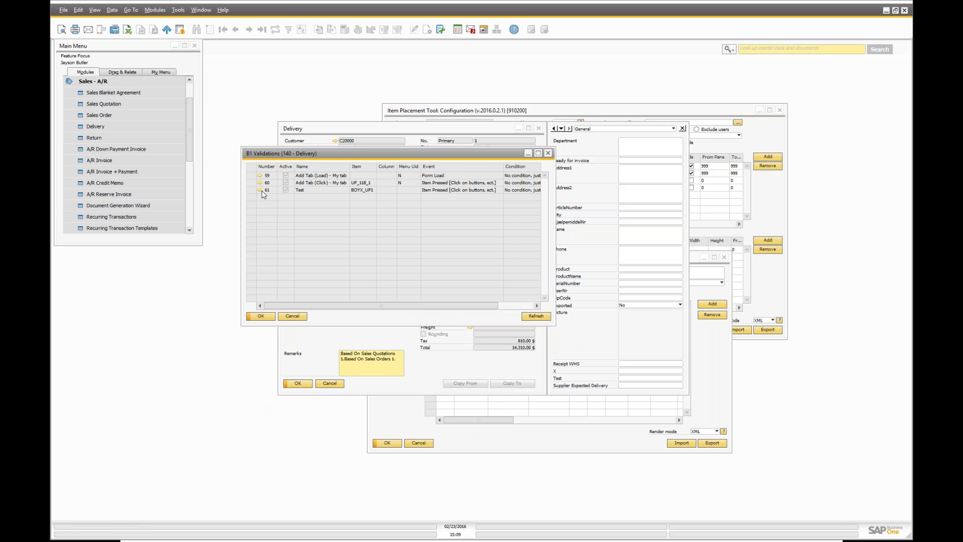
double_click(266, 196)
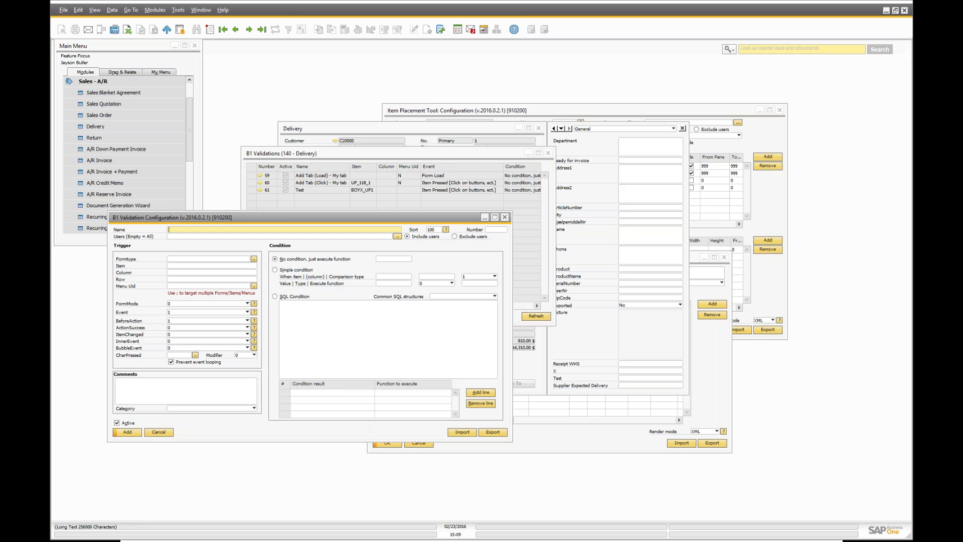
left_click(186, 304)
left_click(172, 311)
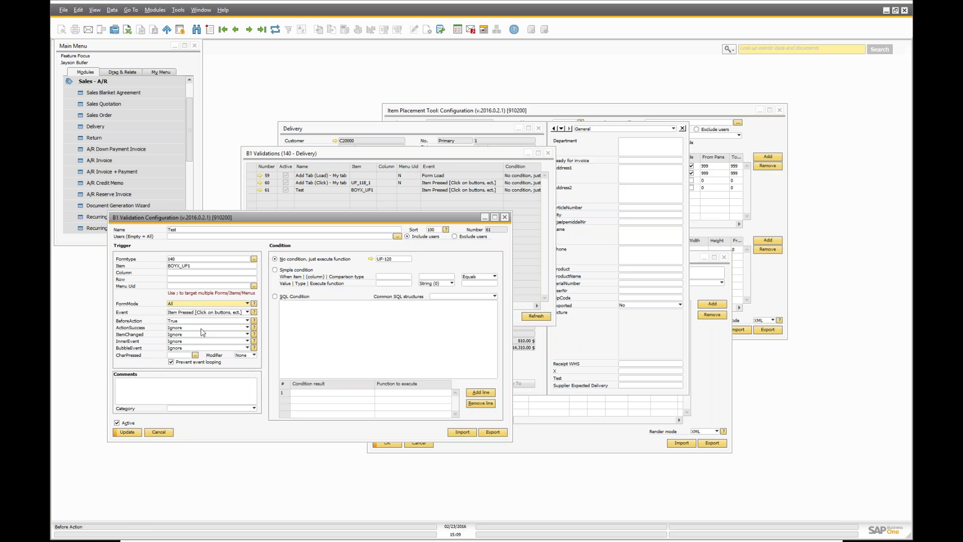
left_click(123, 432)
left_click(128, 435)
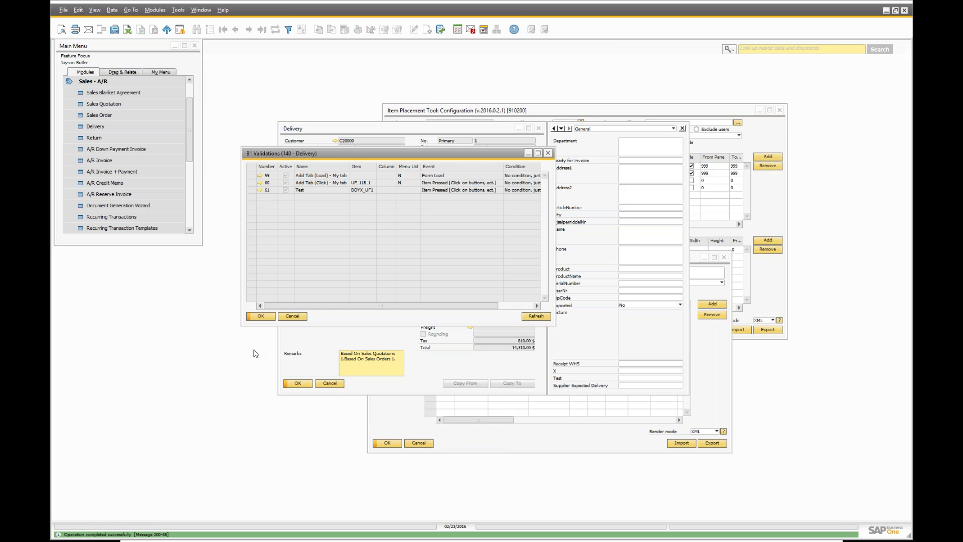
- Close the validation list, test My Button on the Delivery form and dismiss its message
left_click(289, 319)
left_click(307, 185)
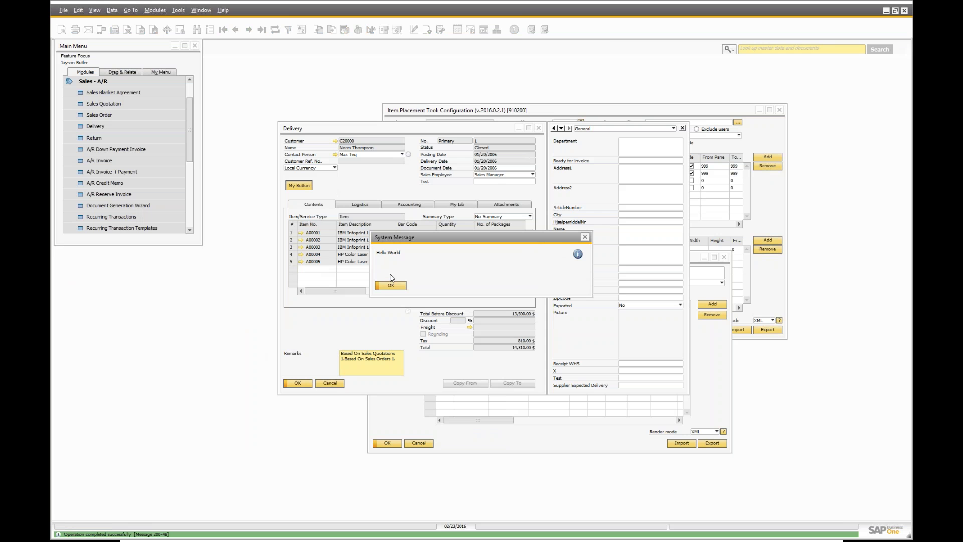
left_click(387, 286)
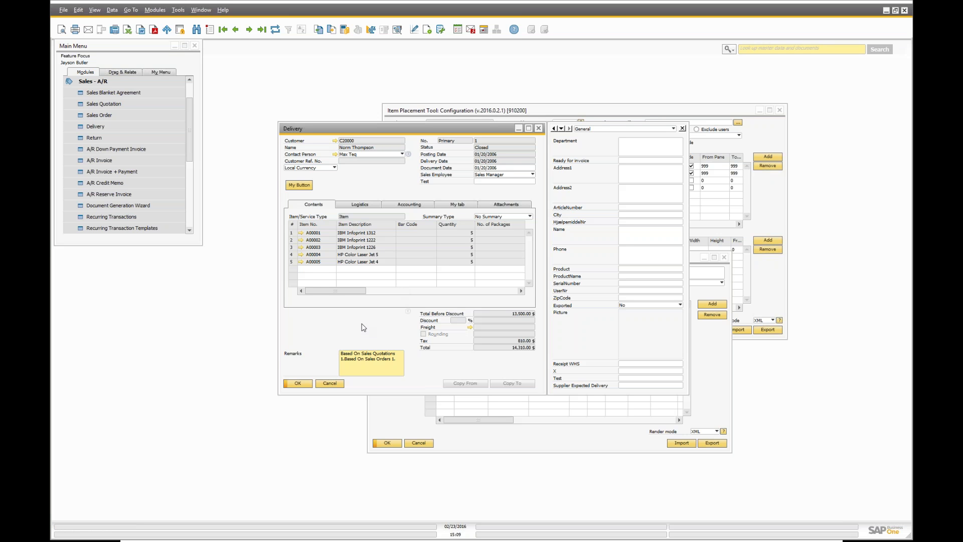
key("alt+Tab")
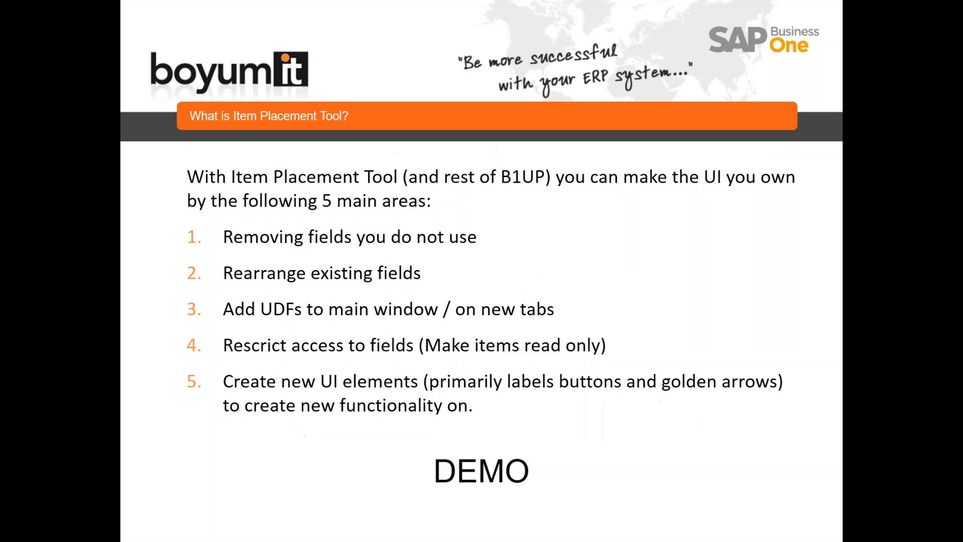
key("Right")
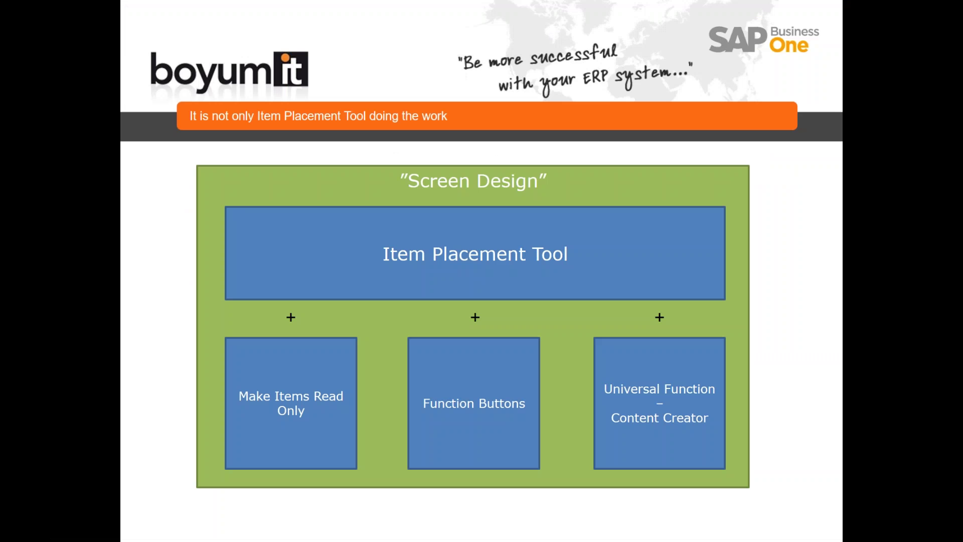
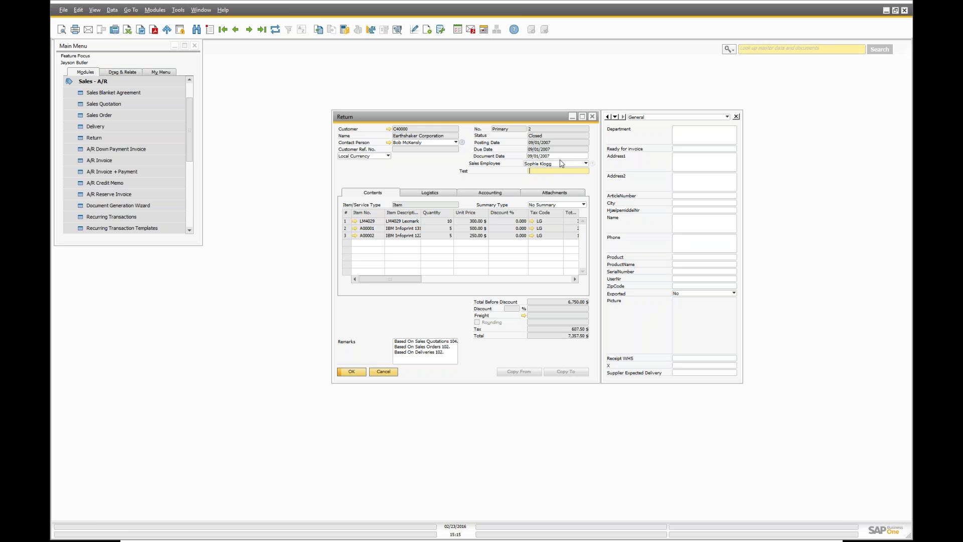
- Put the Return form in UI edit mode and move the Sales Employee field below Local Currency
left_click(178, 10)
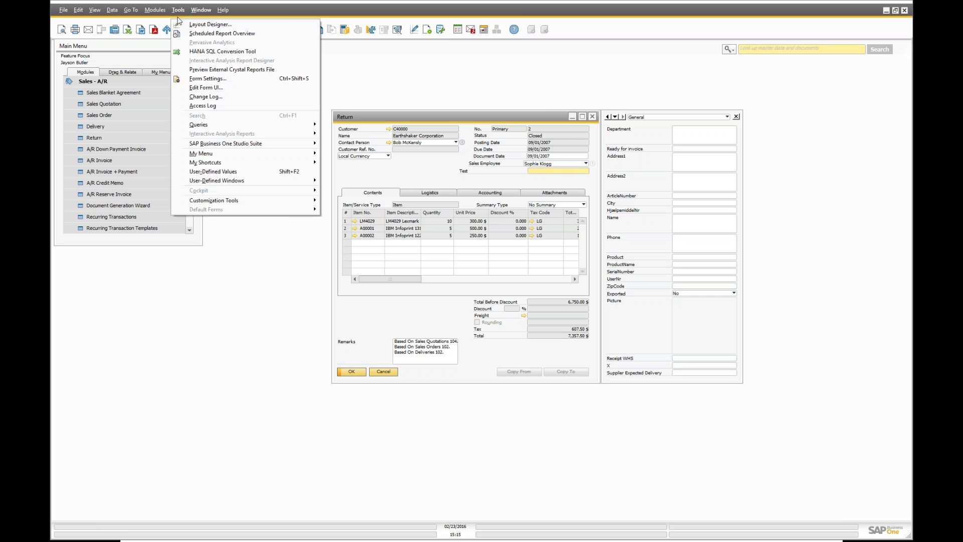
left_click(201, 88)
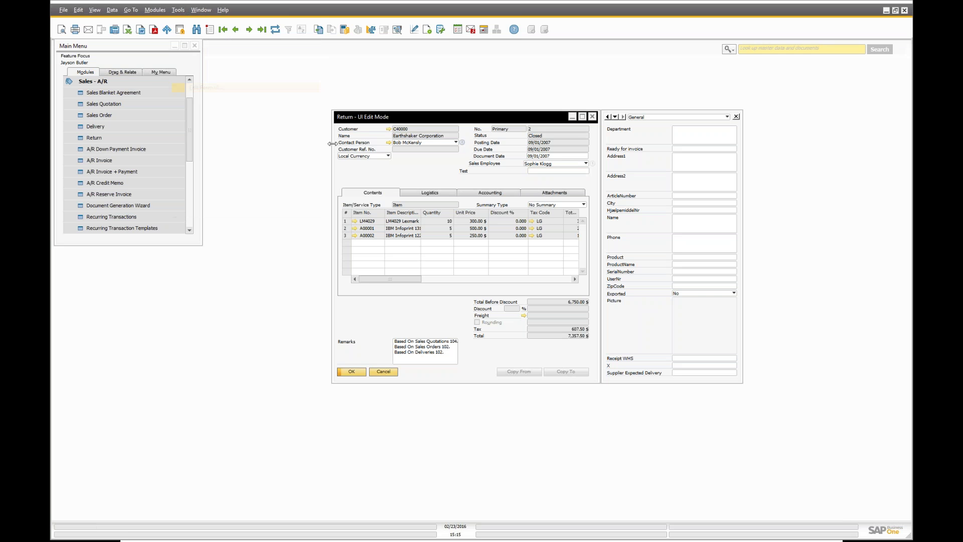
left_click(541, 171)
left_click(534, 164)
left_click_drag(548, 165, 425, 167)
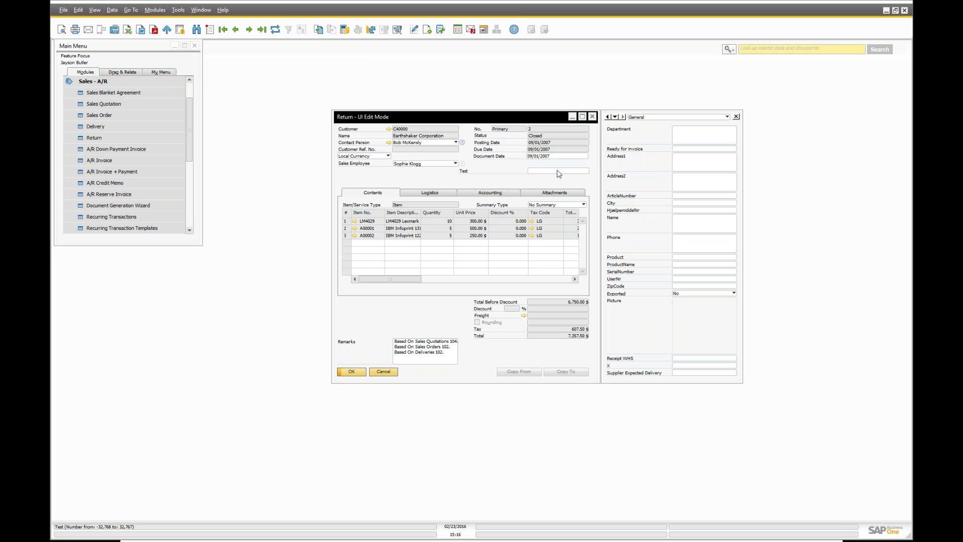
- Move the Test field below Sales Employee on the Return form, then close the form and save the UI changes
left_click_drag(560, 174, 436, 172)
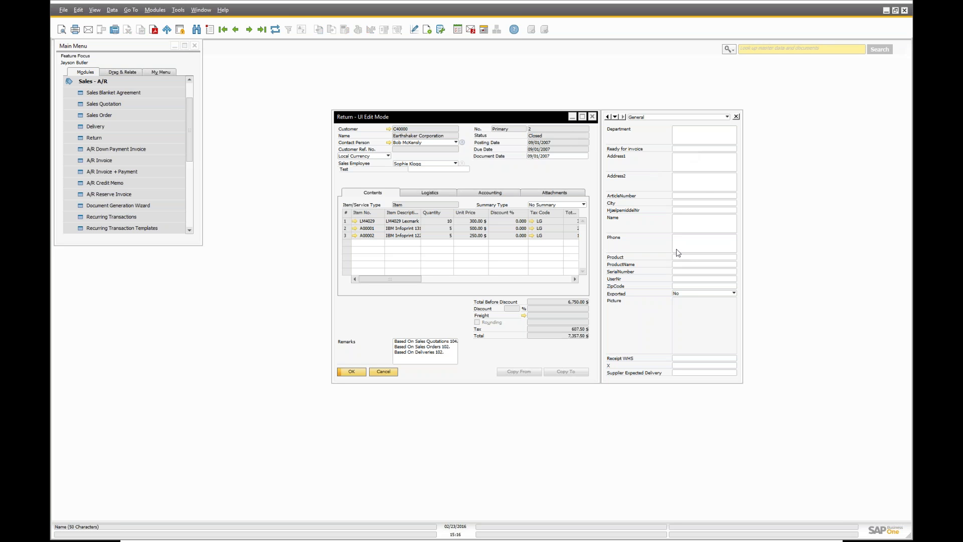
left_click(594, 119)
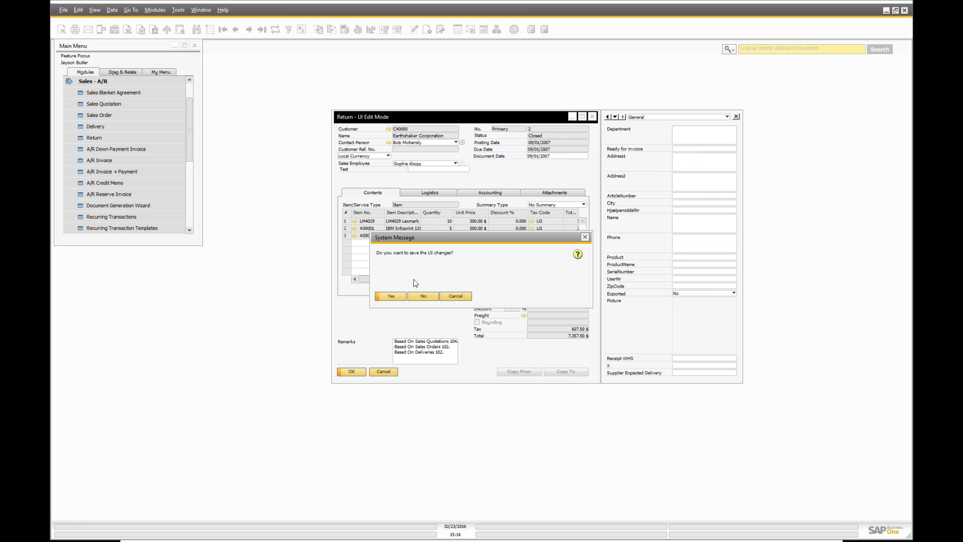
left_click(399, 297)
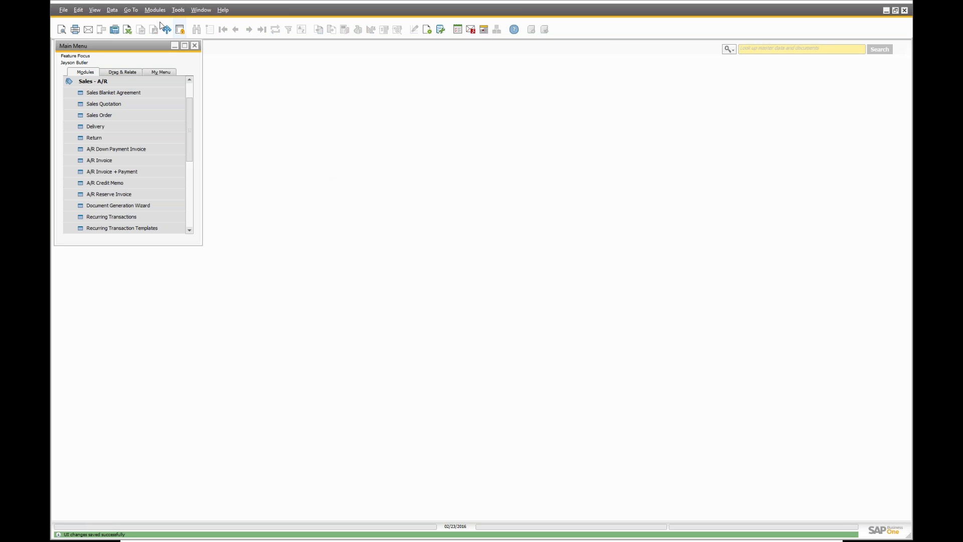
- Reopen the Return form and check the placement of the Sales Employee and Test fields
left_click(94, 138)
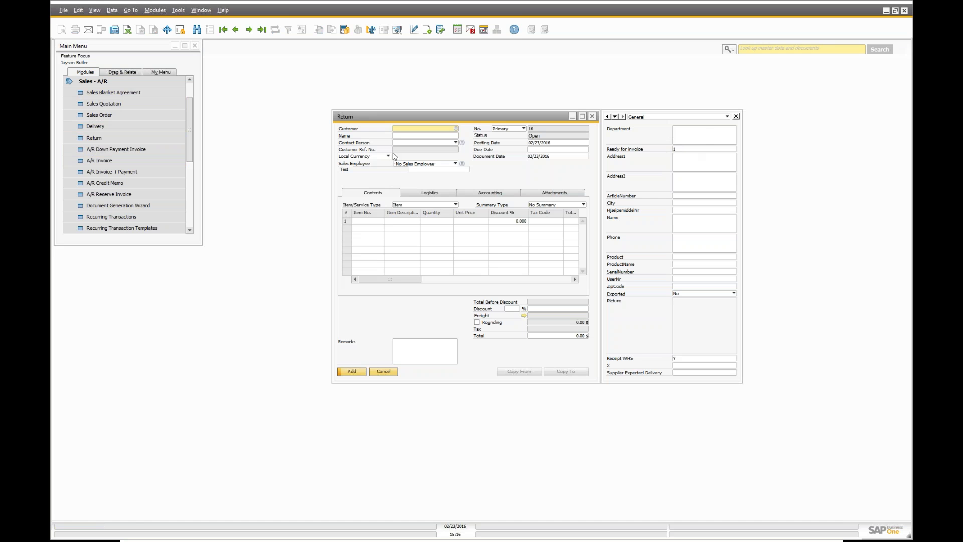
left_click(411, 356)
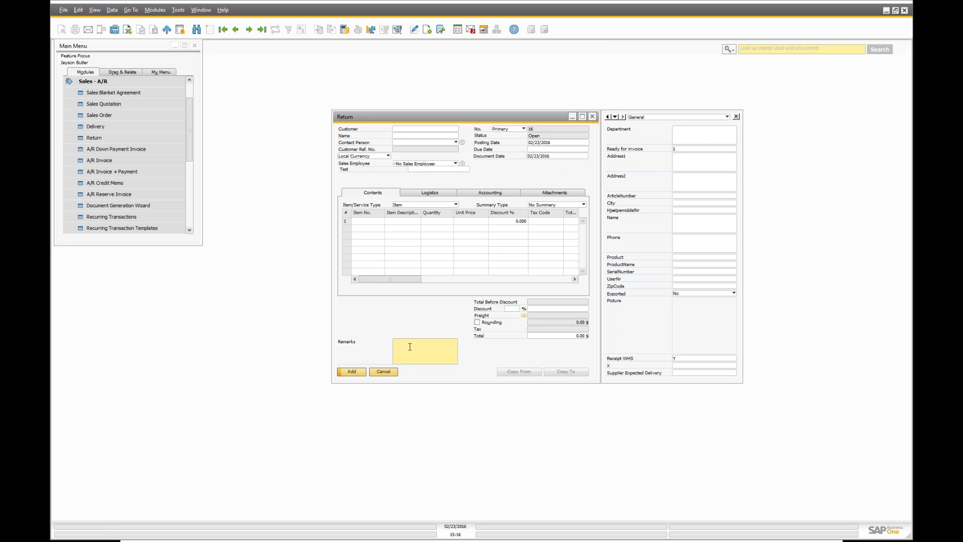
key("alt+Tab")
key("alt+Tab")
key("alt+Tab")
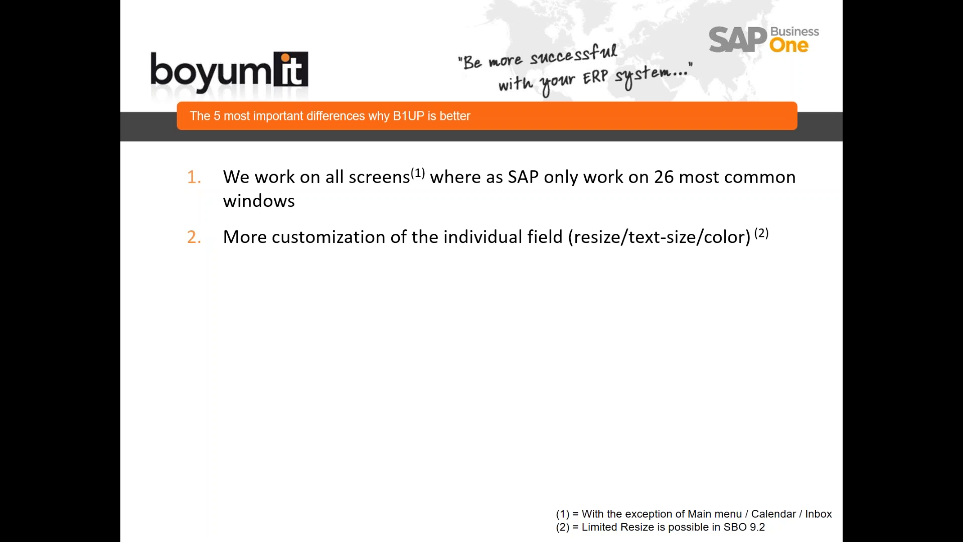
key("Right")
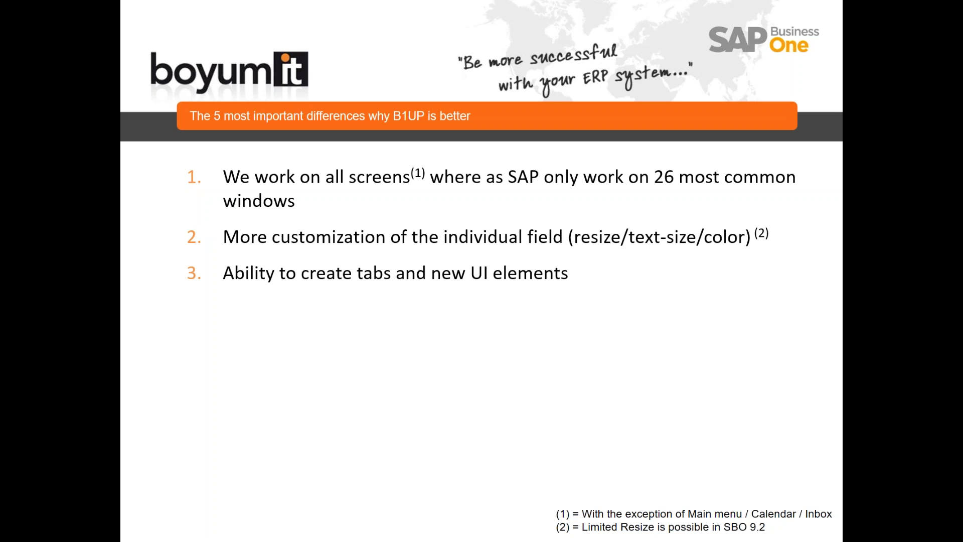
key("alt+Tab")
key("alt+Tab")
key("alt+Tab")
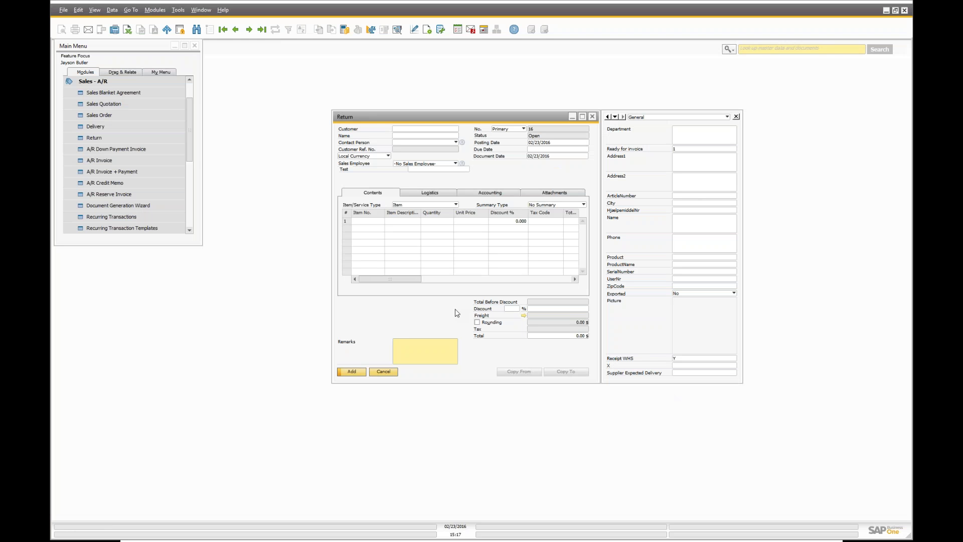
left_click(452, 196)
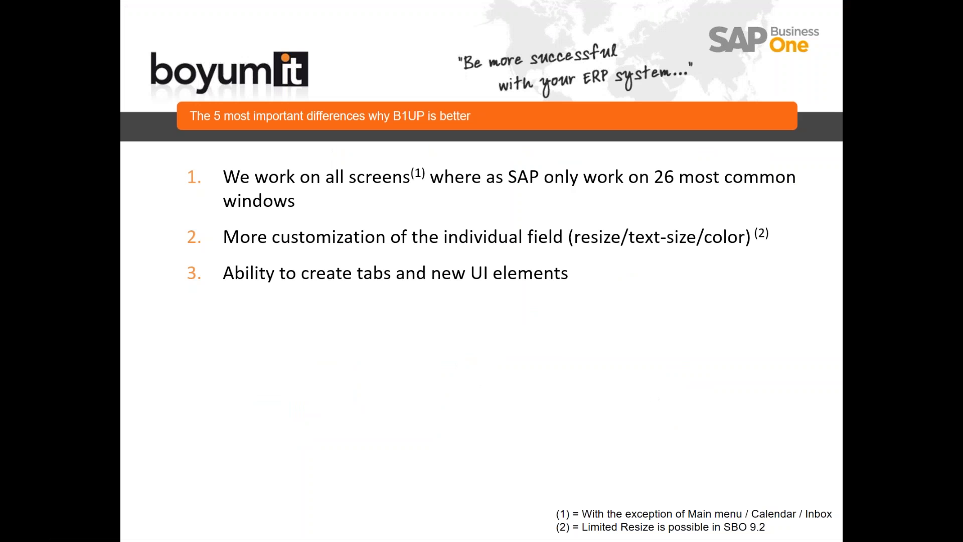
- Reveal the slide's fourth difference, Conditional Disable, and switch to the Return form to view existing records, add mode and find mode
key("Right")
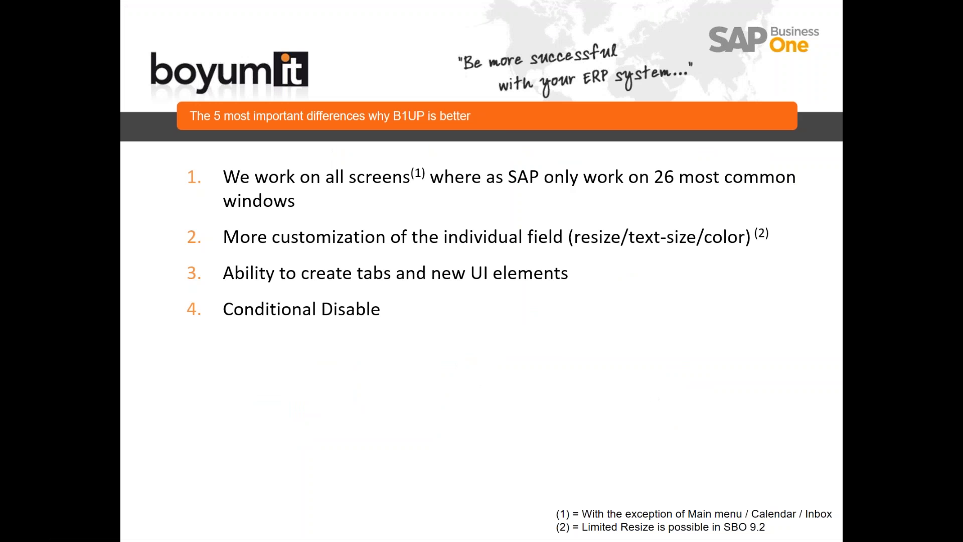
key("alt+Tab")
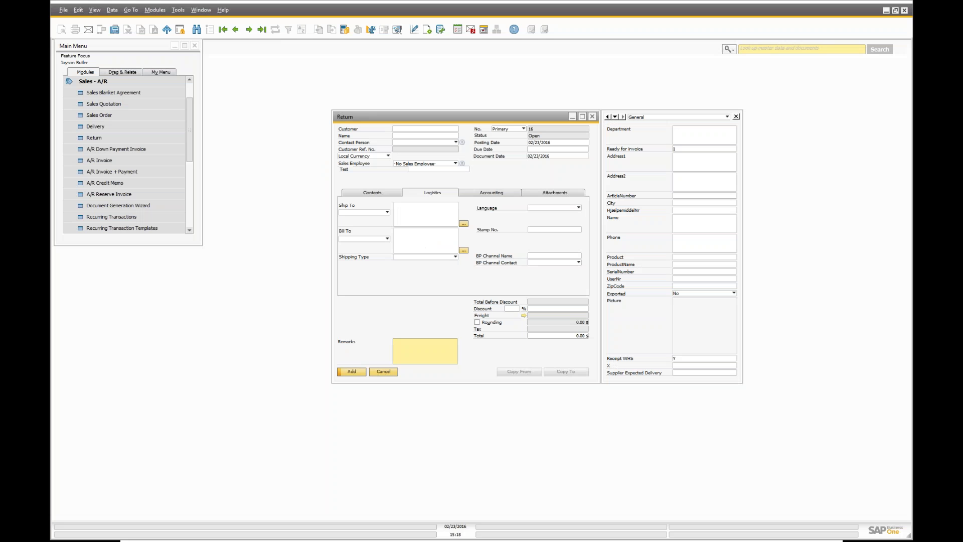
key("ctrl+Page_Up")
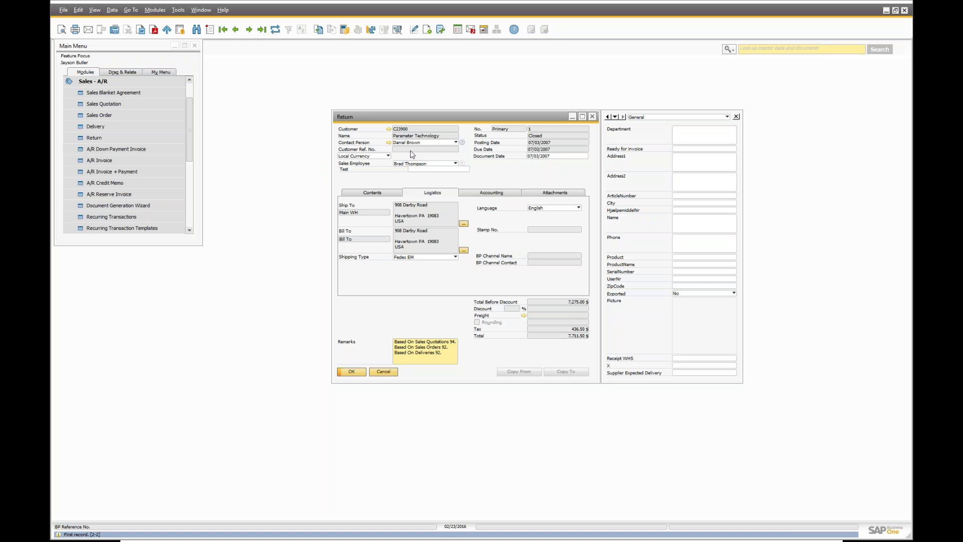
key("Page_Down")
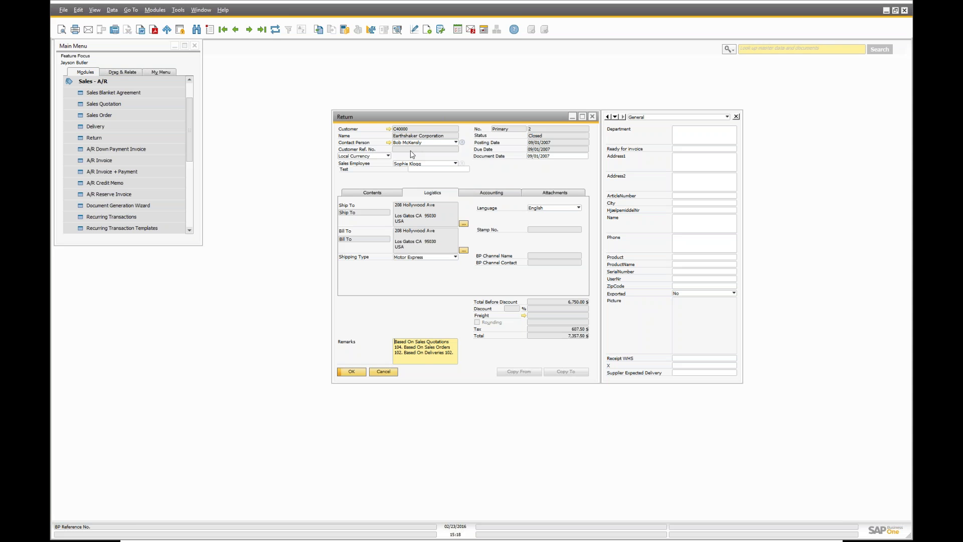
key("ctrl+a")
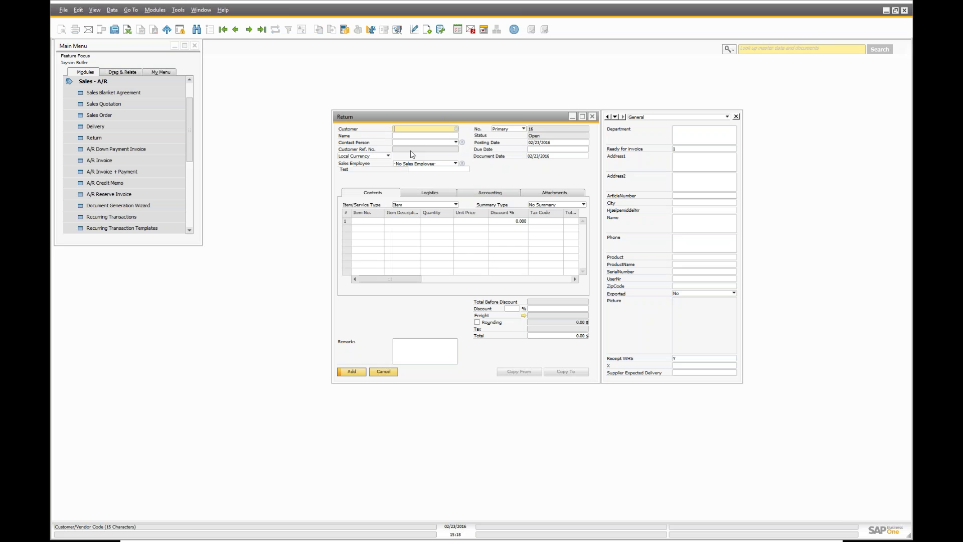
key("ctrl+f")
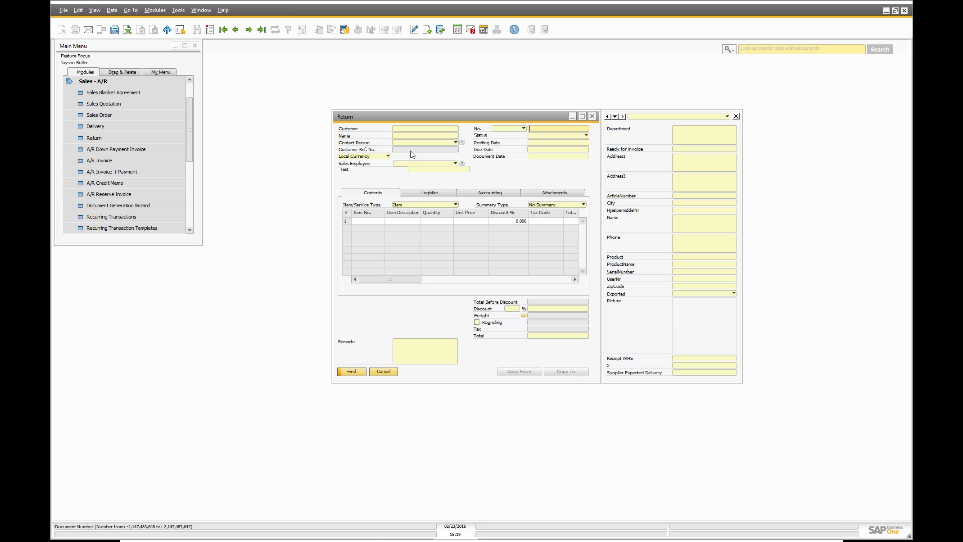
- Switch back to the PowerPoint slide show and reveal the fifth difference, Add-on friendly
key("alt+Tab")
key("alt+Tab")
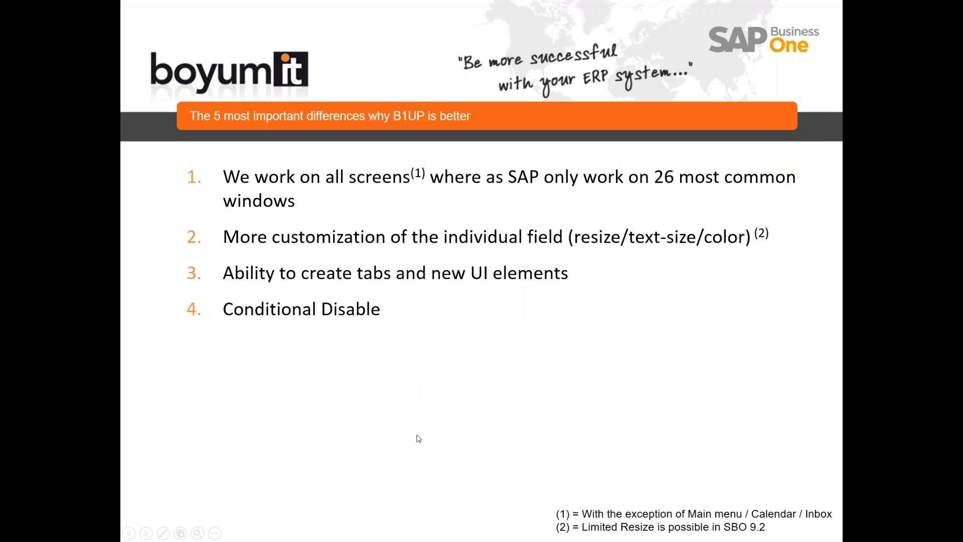
left_click(414, 427)
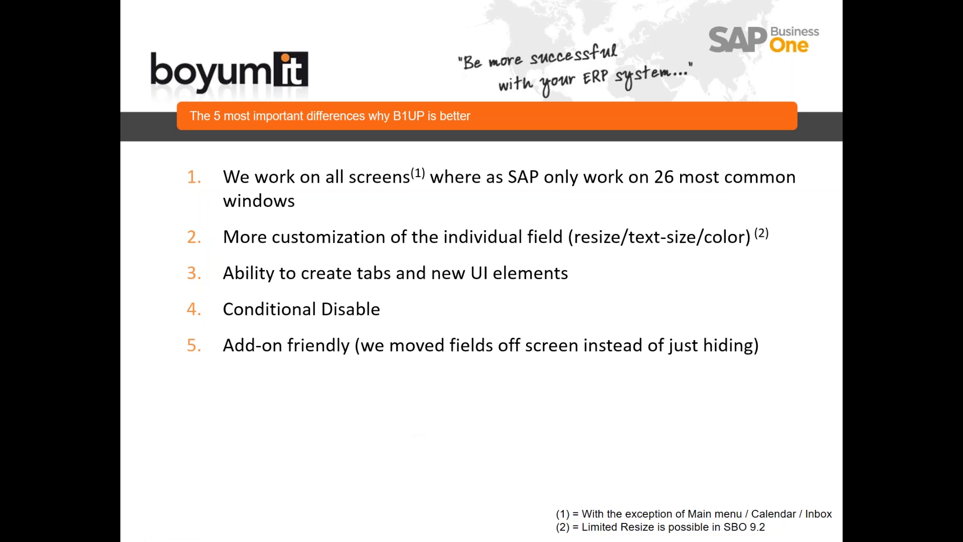
- Advance the PowerPoint slide show to the "Demo of advanced features" slide
key("alt+Tab")
key("alt+Tab")
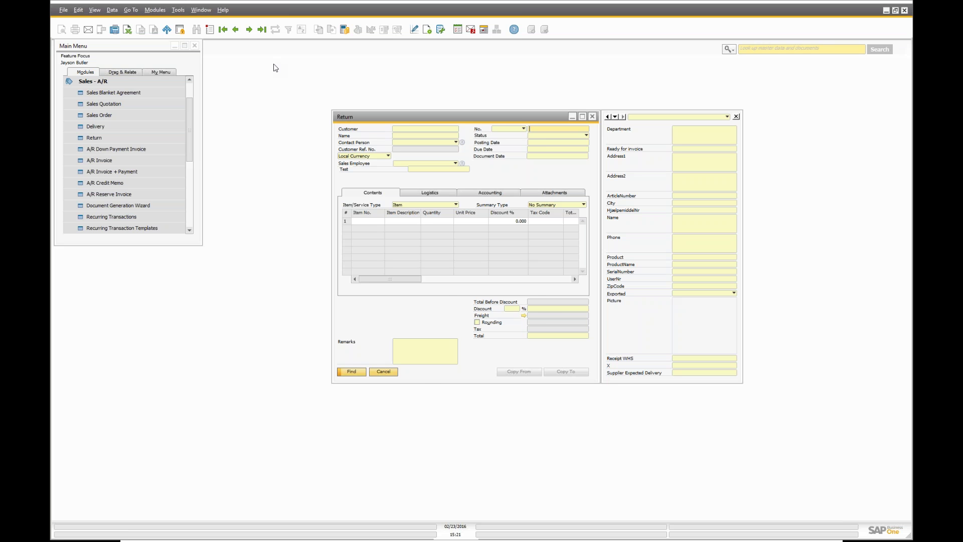
key("alt+Tab")
key("alt+Tab")
key("alt+shift+Tab")
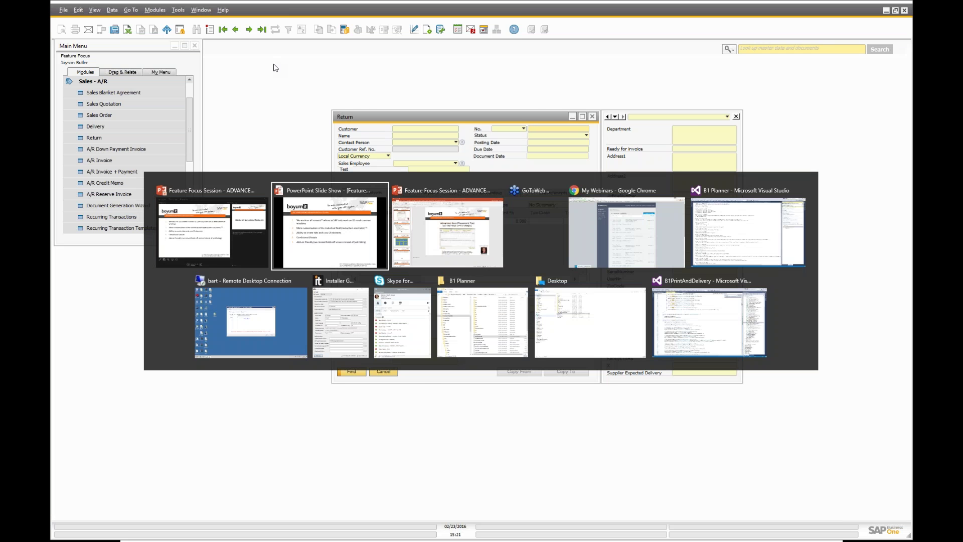
key("alt+Tab")
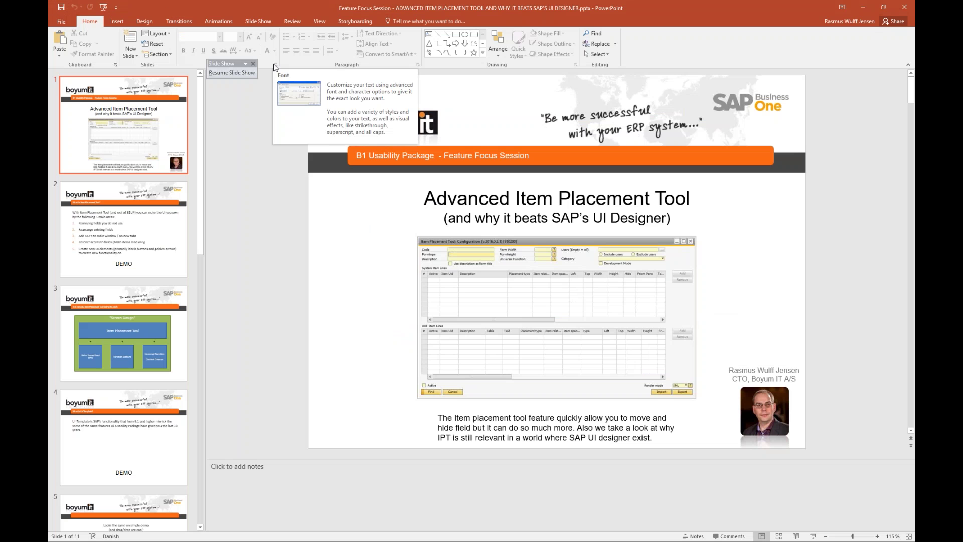
key("alt+Tab")
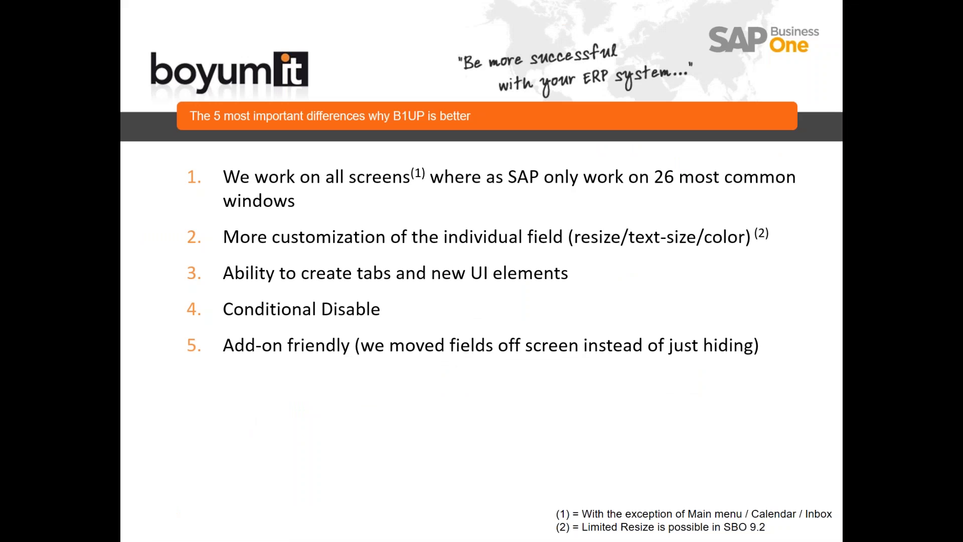
key("Right")
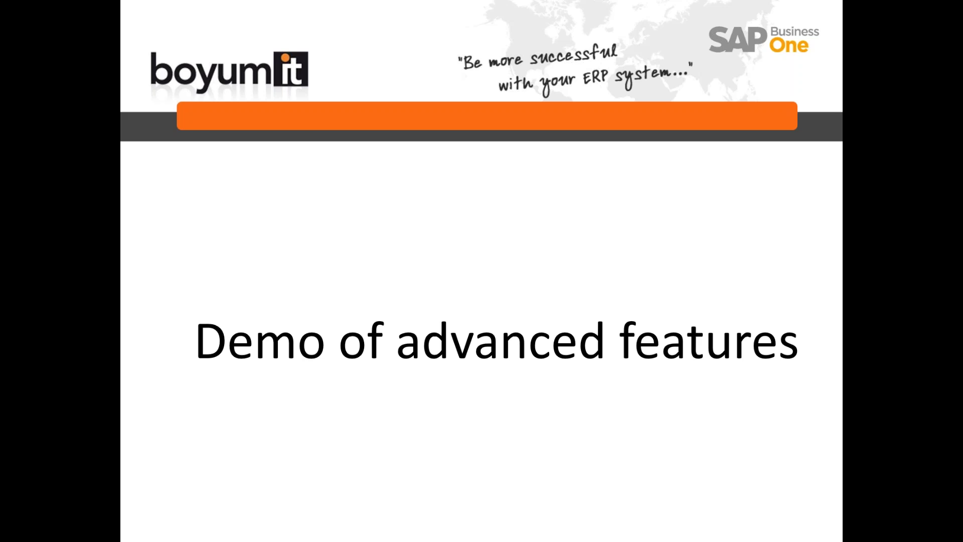
- Switch to SAP Business One, close the Return form and open an existing record in the Delivery form
key("alt+Tab")
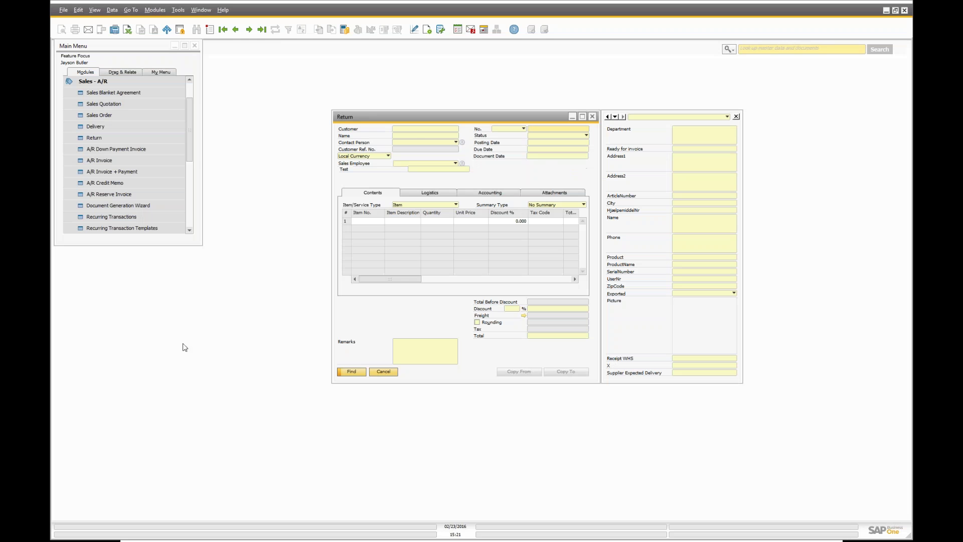
key("ctrl+Page_Up")
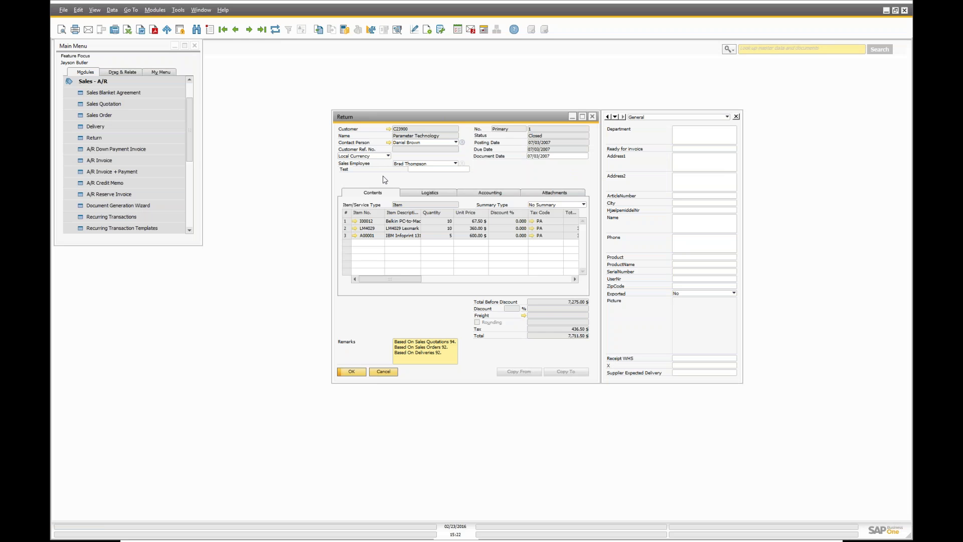
left_click(377, 372)
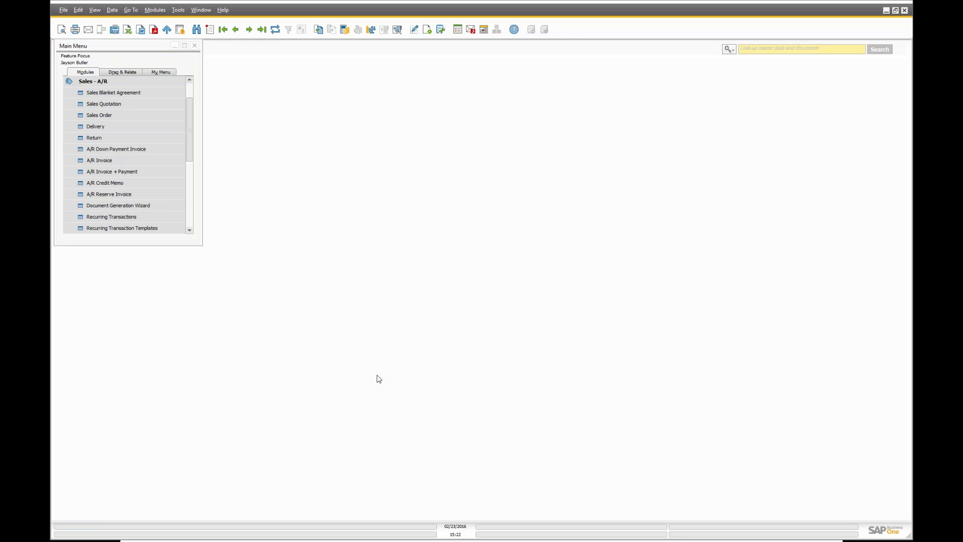
left_click(116, 128)
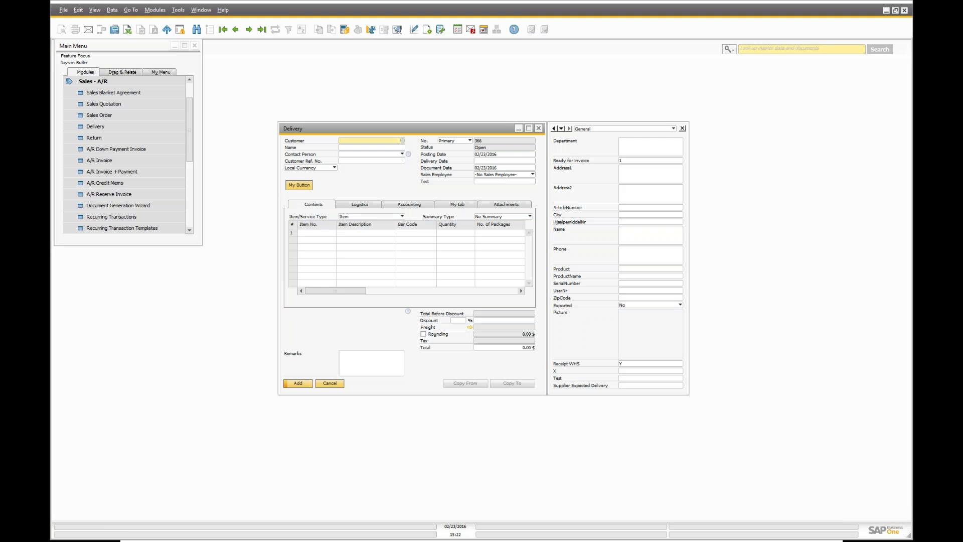
key("ctrl+Page_Up")
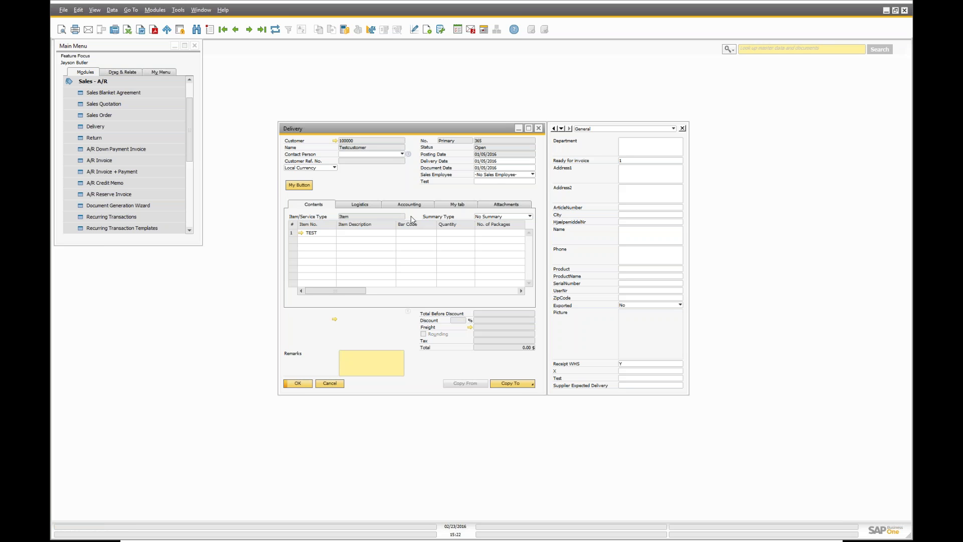
- Open the Delivery form's Item Placement Tool configuration and widen its window to review the system item line columns
right_click(416, 359)
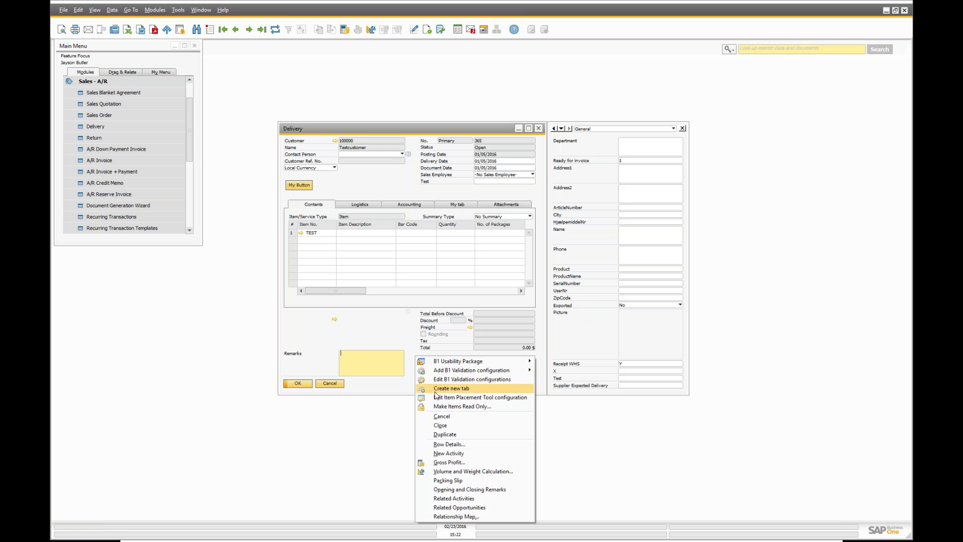
left_click(451, 397)
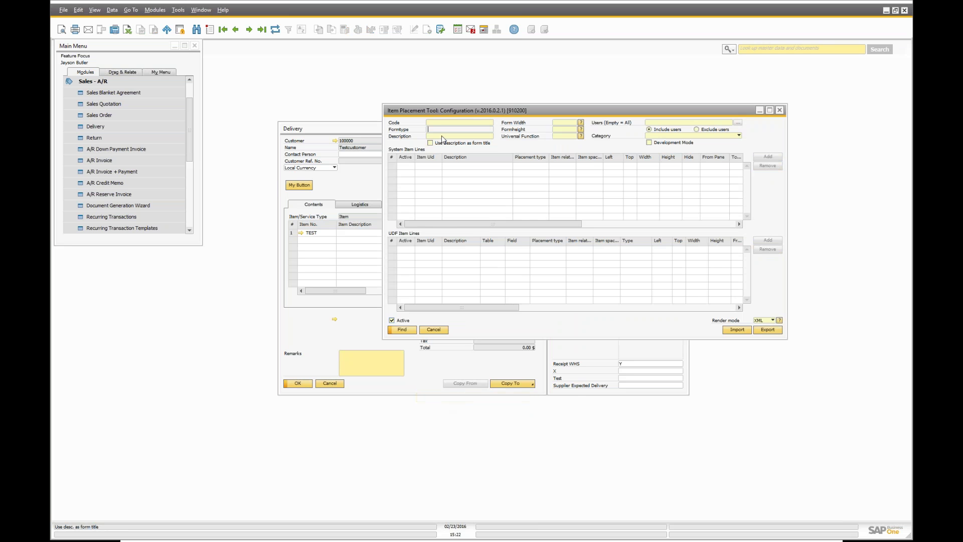
left_click_drag(458, 112, 247, 176)
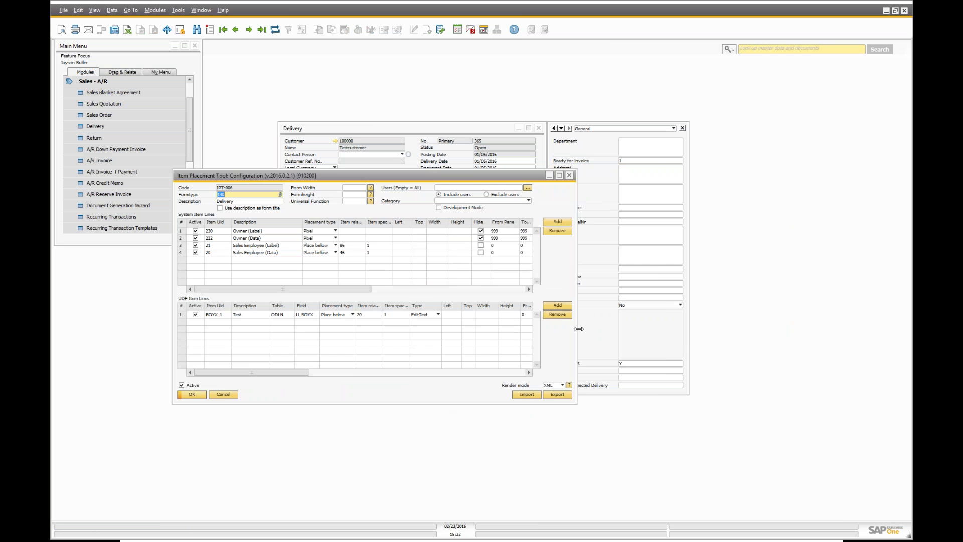
left_click_drag(577, 325, 780, 325)
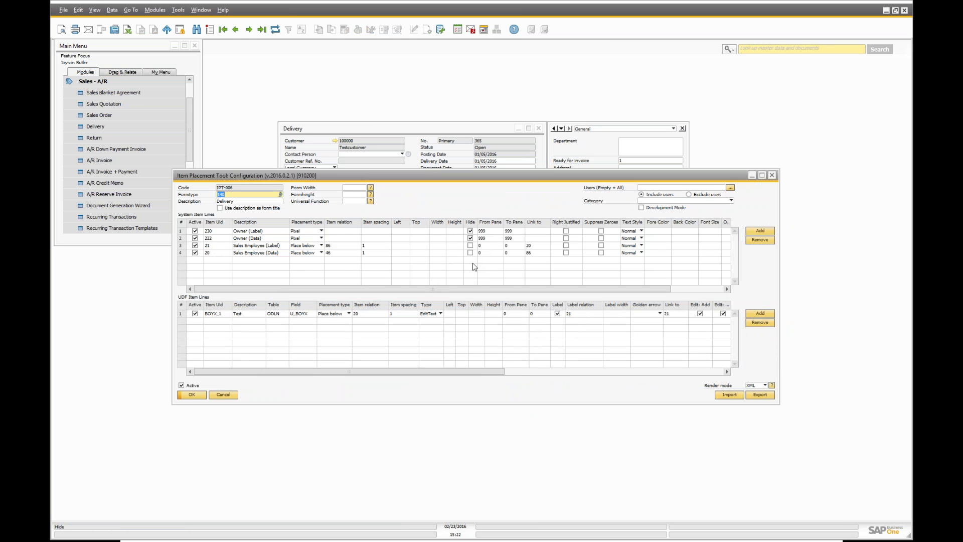
left_click_drag(467, 290, 607, 301)
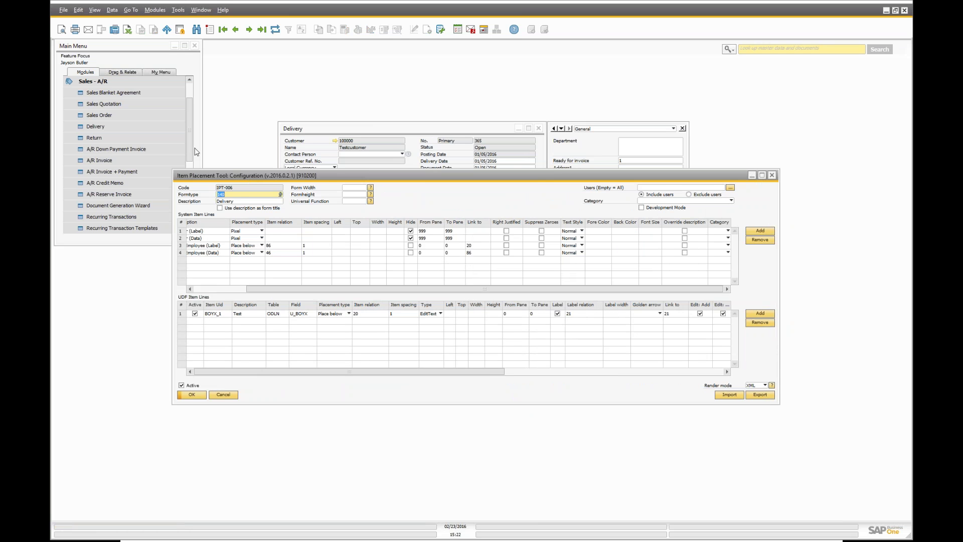
- Turn on system information and look up the item ID of the Delivery form's Total field
left_click(296, 137)
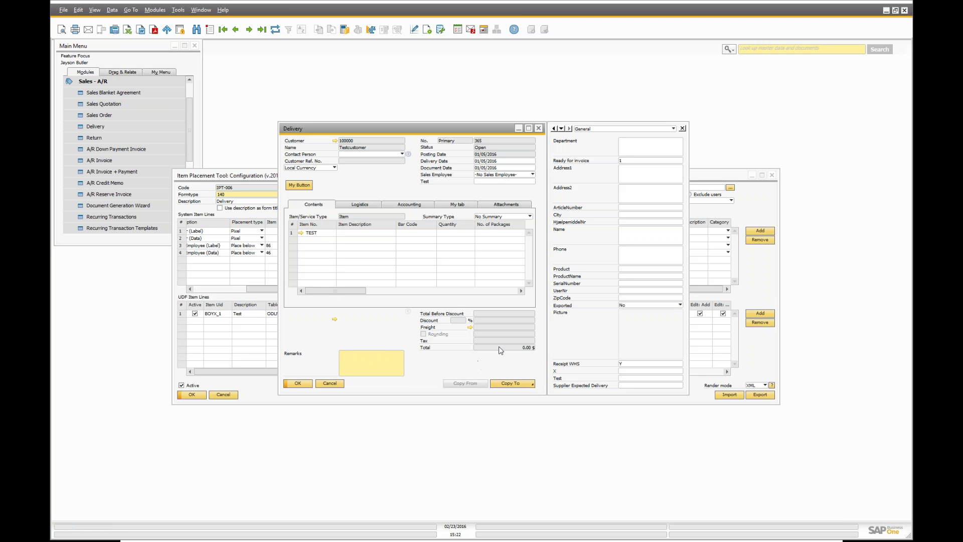
left_click(95, 10)
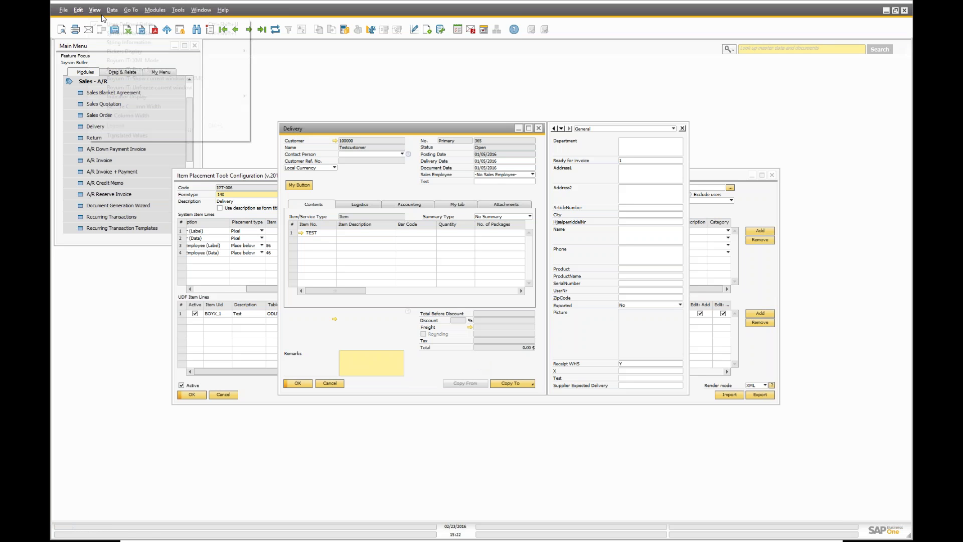
left_click(130, 33)
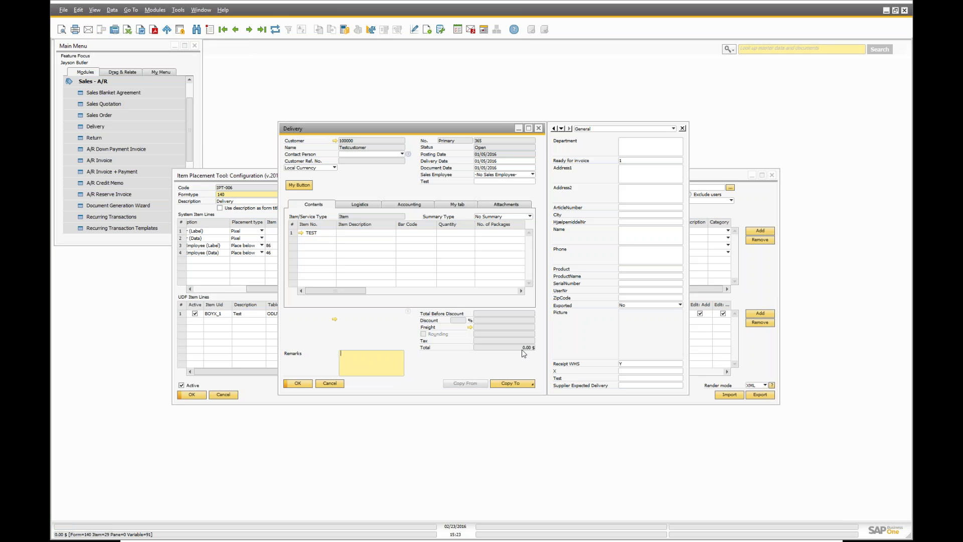
- Add a system item line for item 29, the Total field, with height 20, and update the Item Placement Tool configuration
left_click(228, 175)
left_click_drag(591, 289, 532, 296)
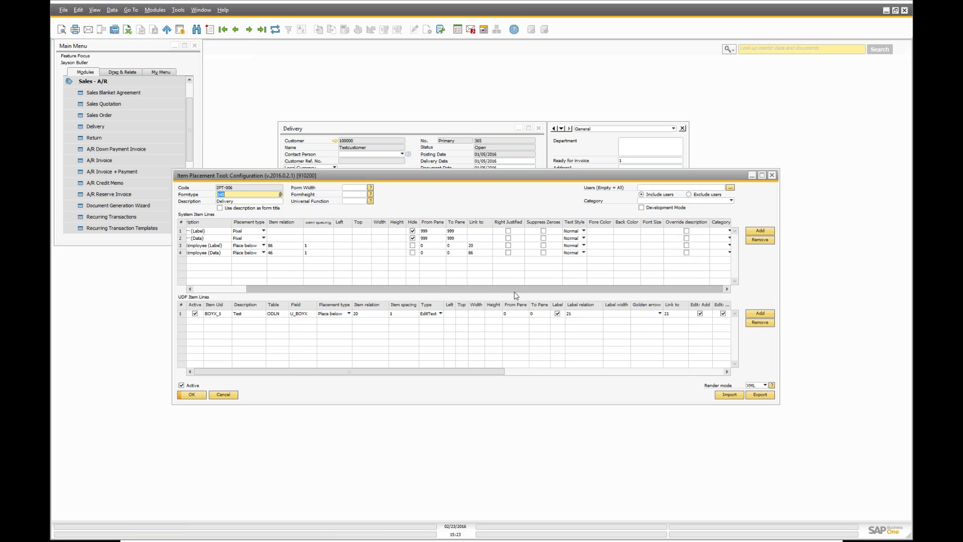
left_click(757, 233)
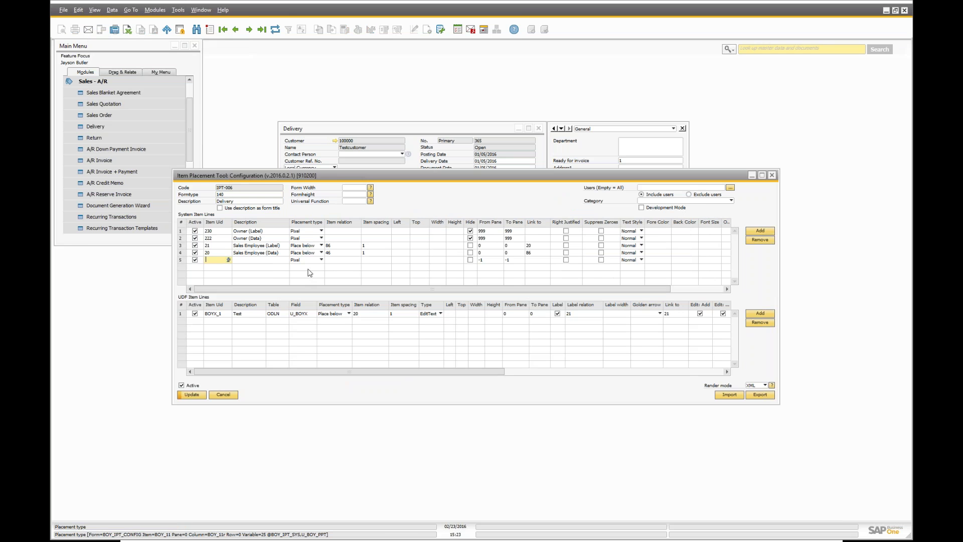
type("29")
key("Tab")
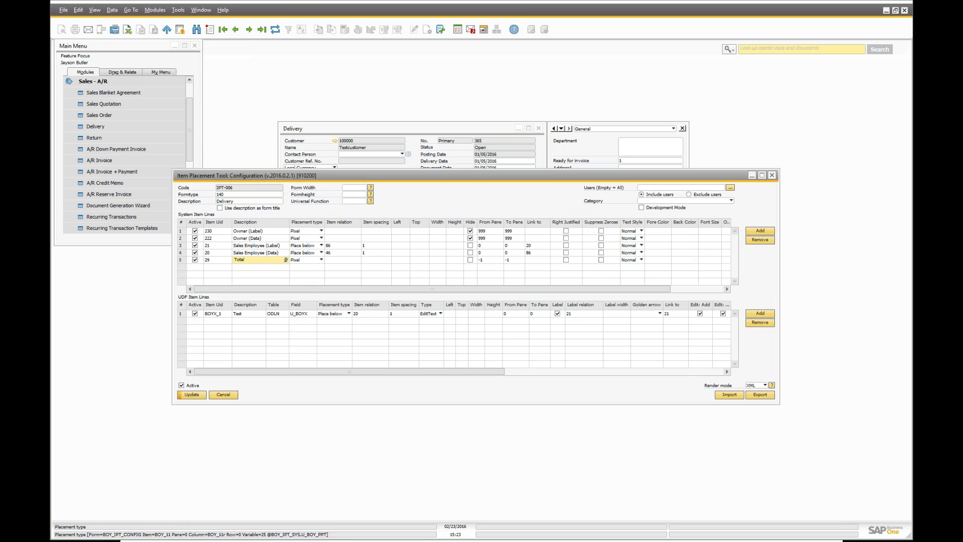
key("Tab")
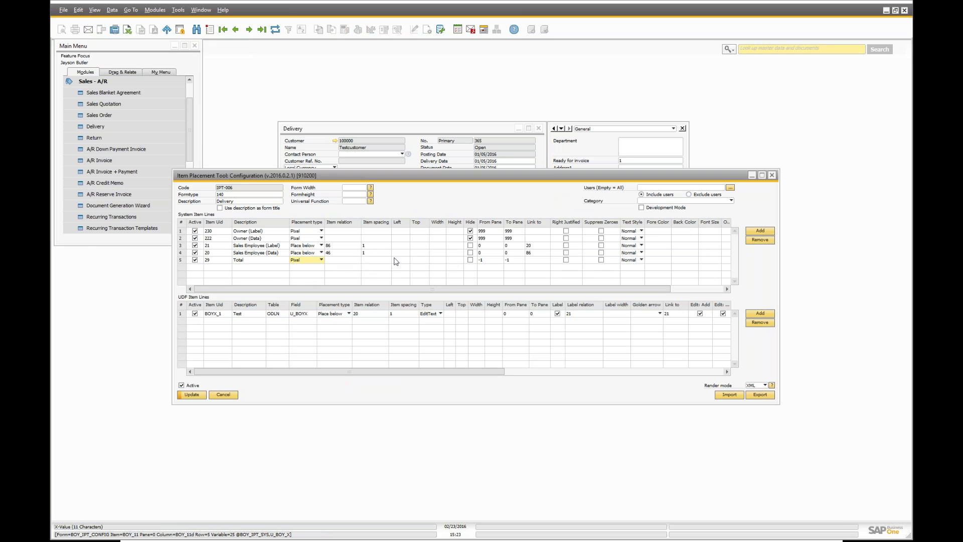
left_click(452, 260)
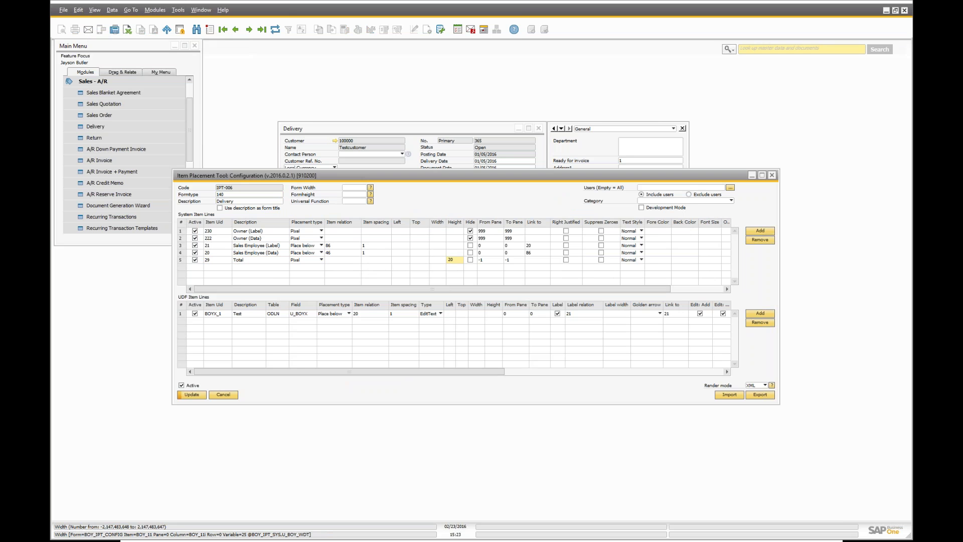
type("20")
key("Return")
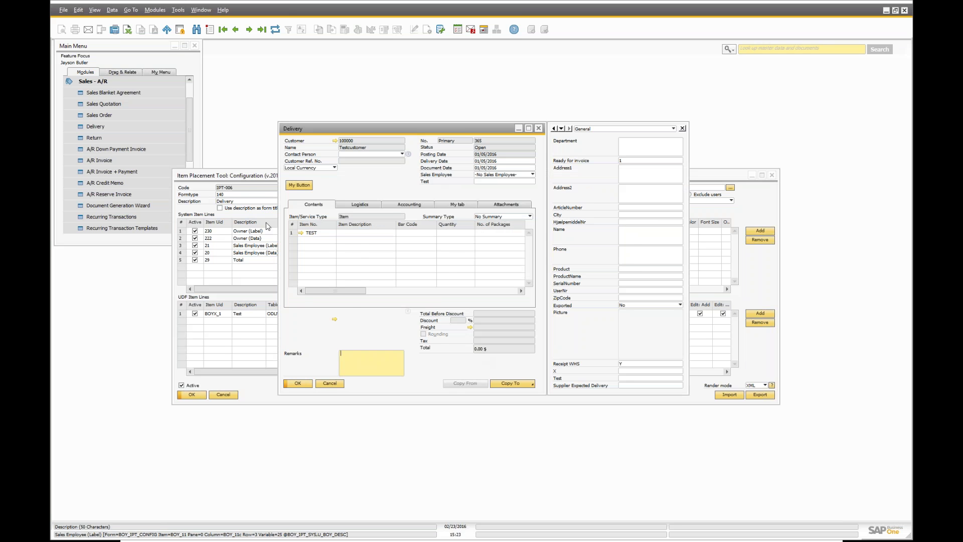
- Set the Total line's text style to Bold and its font size to 12, and update the Item Placement Tool configuration
left_click(243, 180)
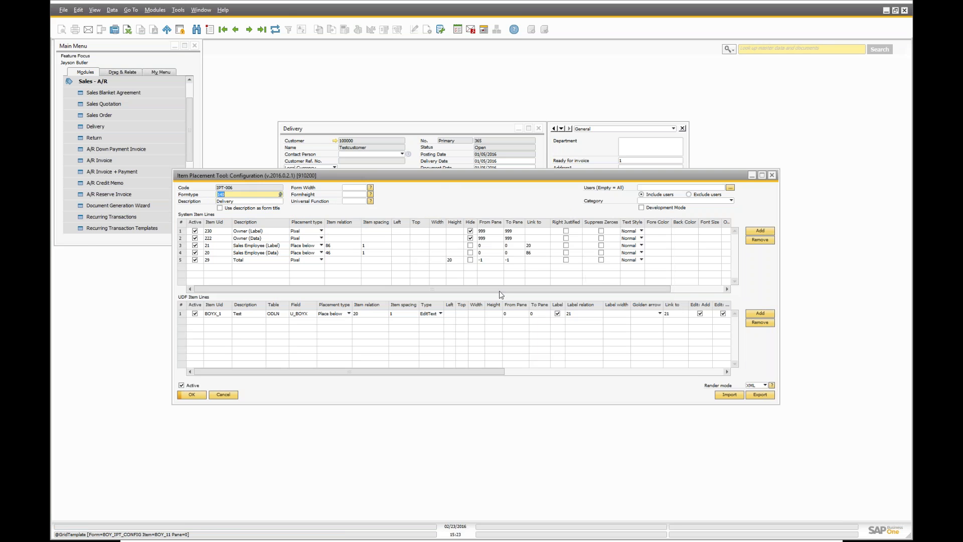
left_click_drag(500, 289, 592, 288)
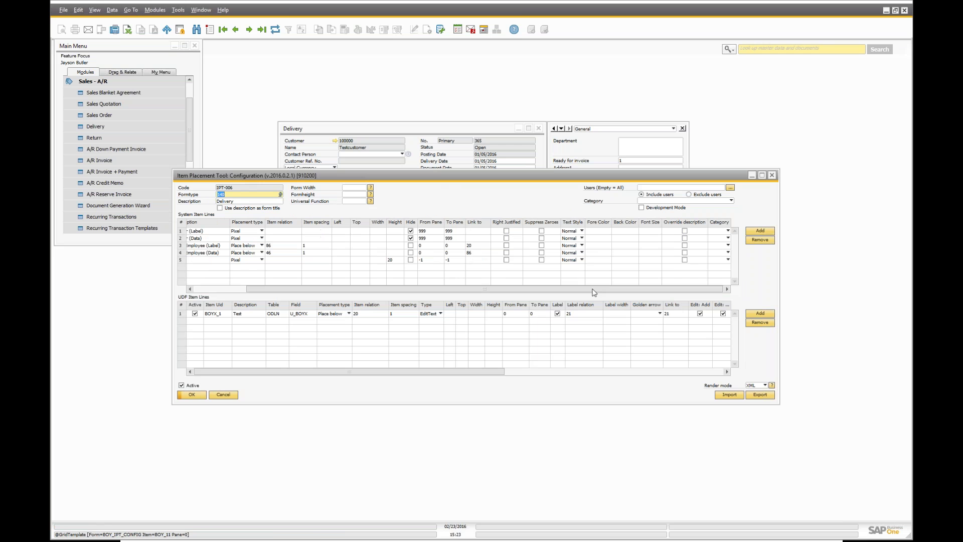
left_click(571, 261)
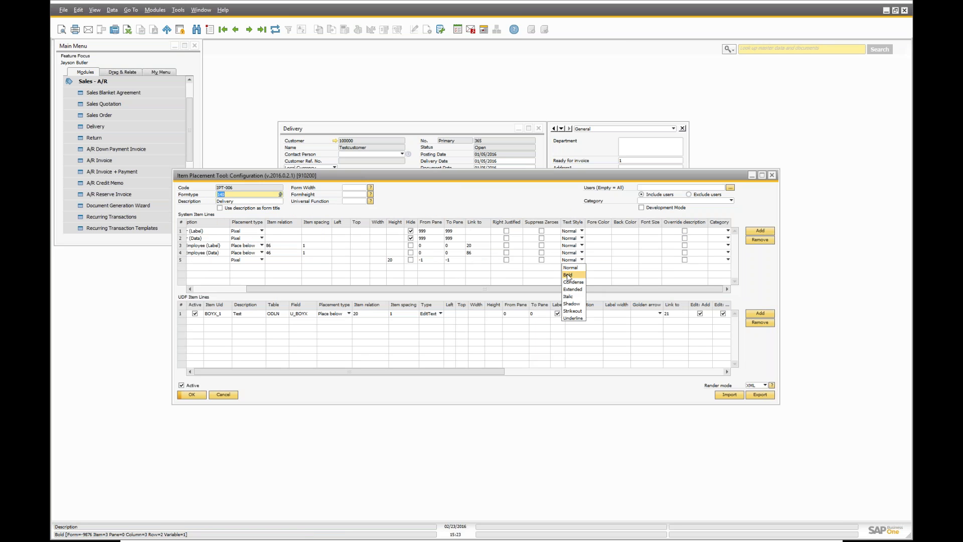
left_click(569, 275)
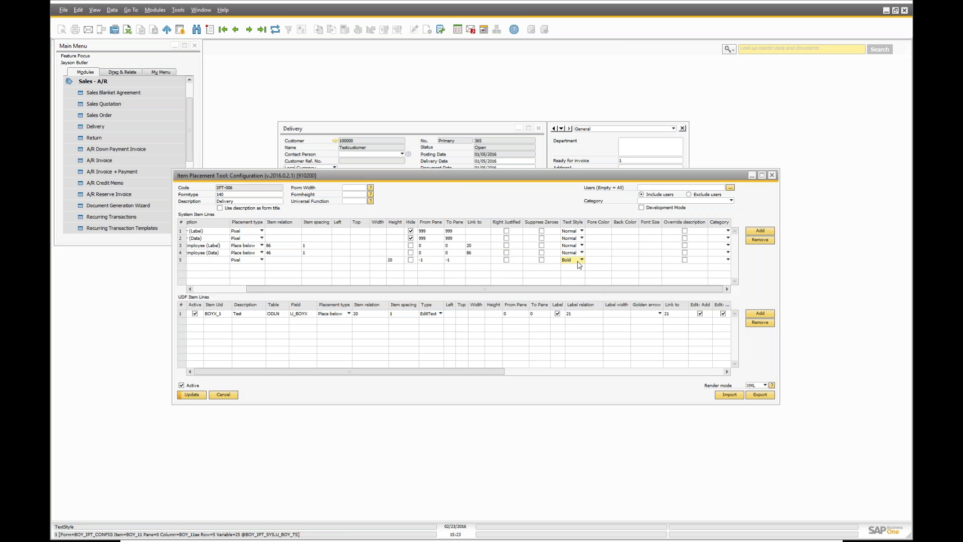
left_click(645, 261)
type("1")
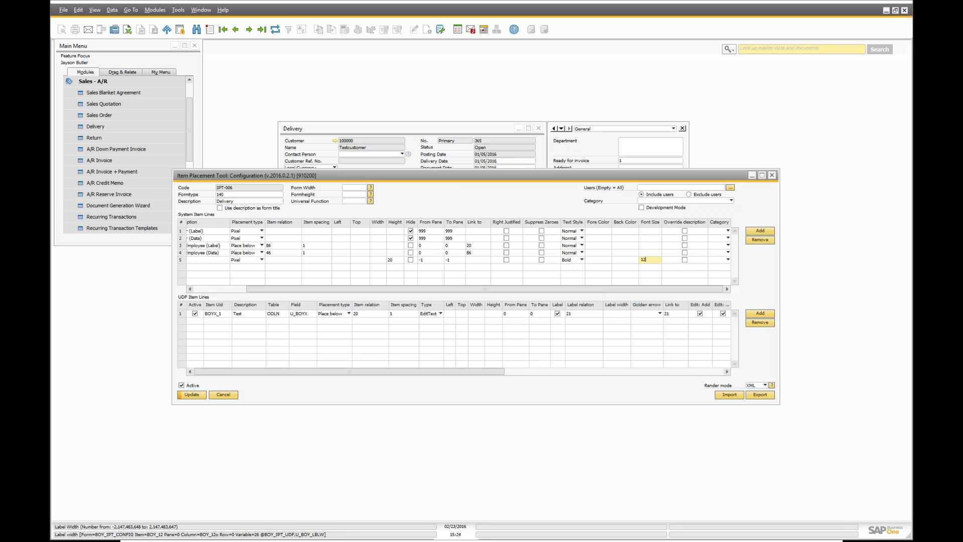
type("2")
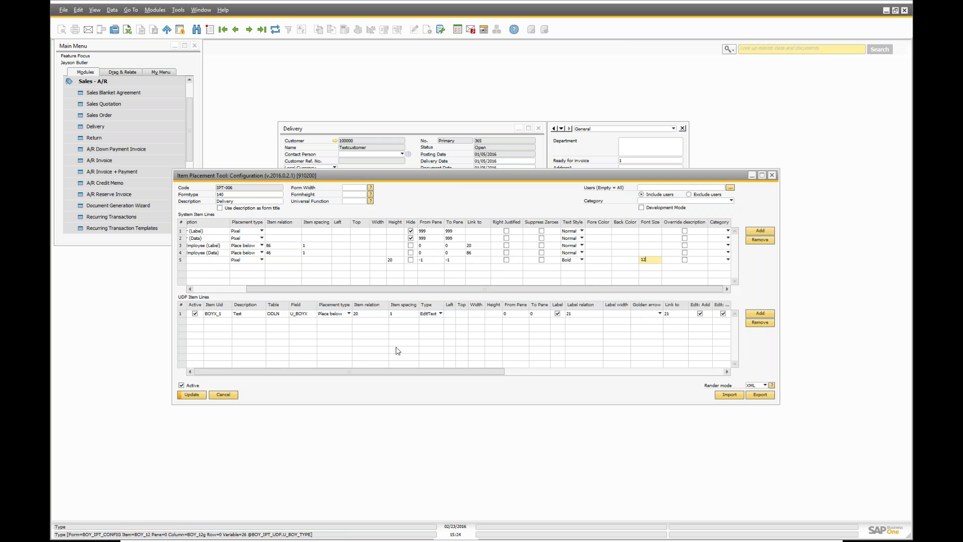
left_click(198, 396)
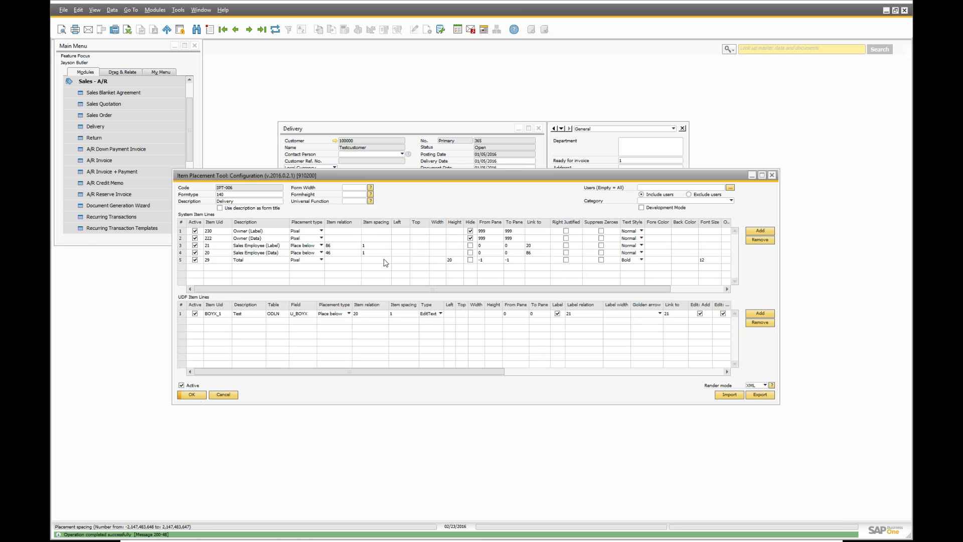
- Bring the Delivery form forward, enlarge it slightly and move it away from the configuration window
left_click(347, 126)
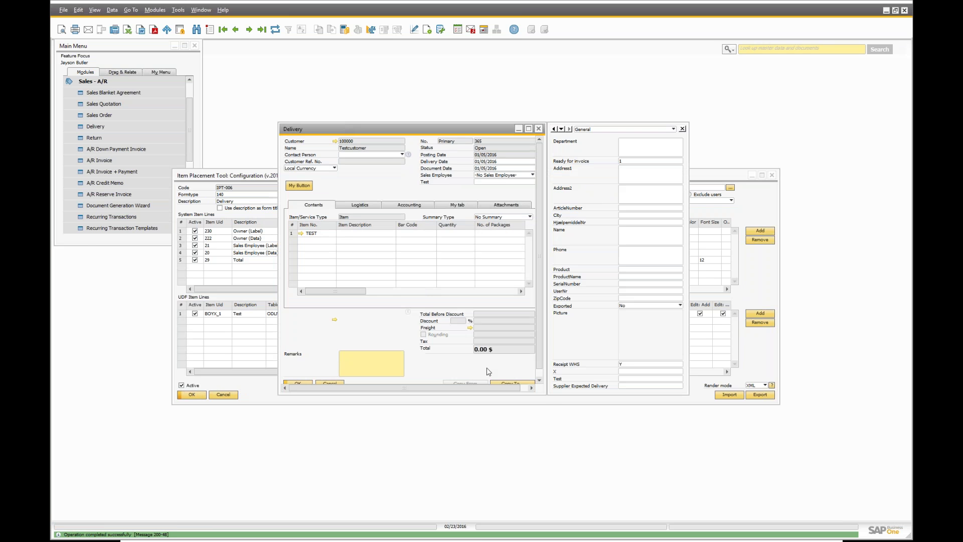
left_click_drag(545, 396, 556, 407)
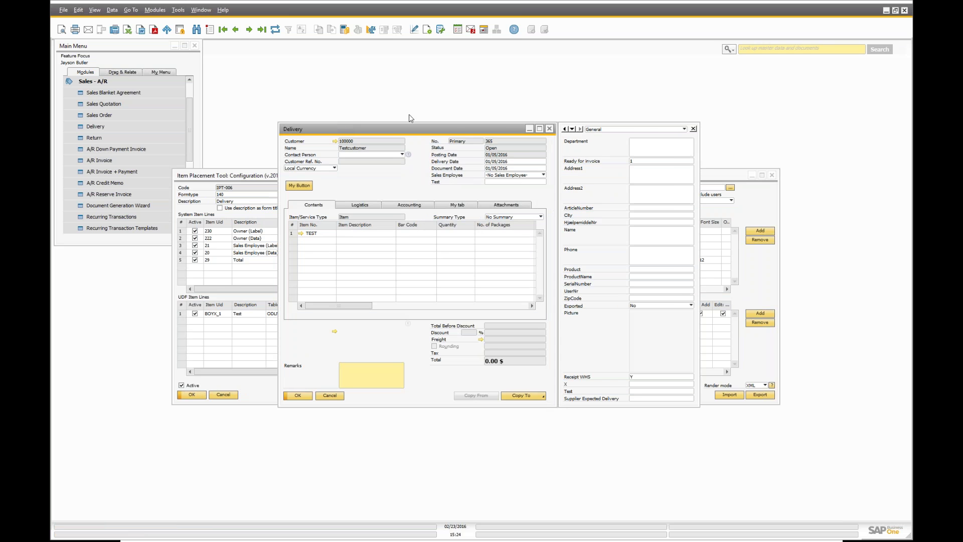
left_click_drag(405, 128, 619, 77)
- Make the Total line right justified, update the configuration and check the Total field on the Delivery form
left_click(417, 181)
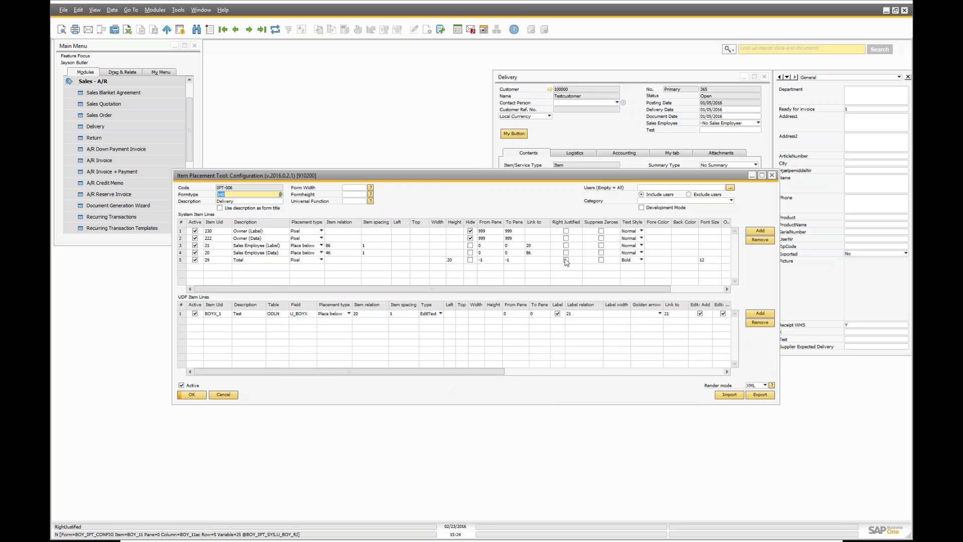
left_click(567, 260)
left_click(195, 395)
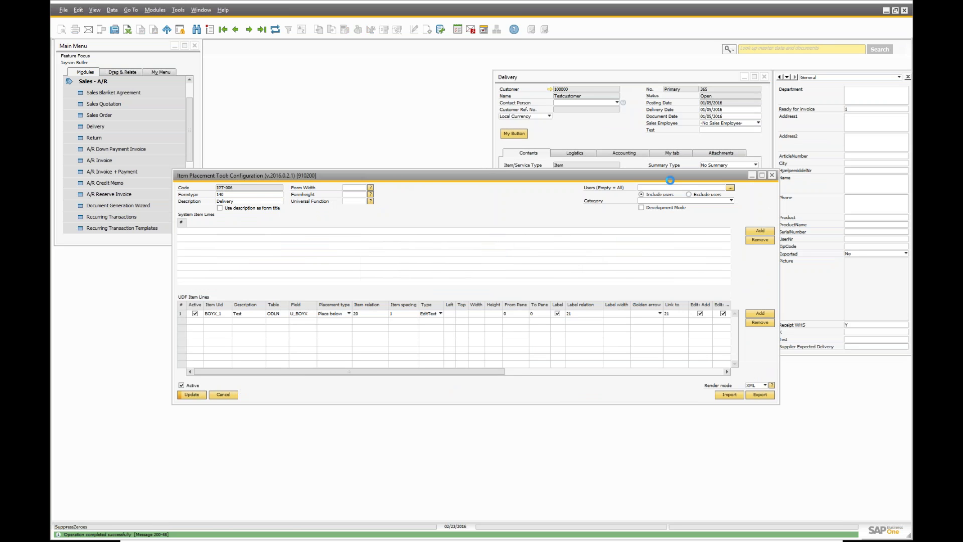
left_click(663, 89)
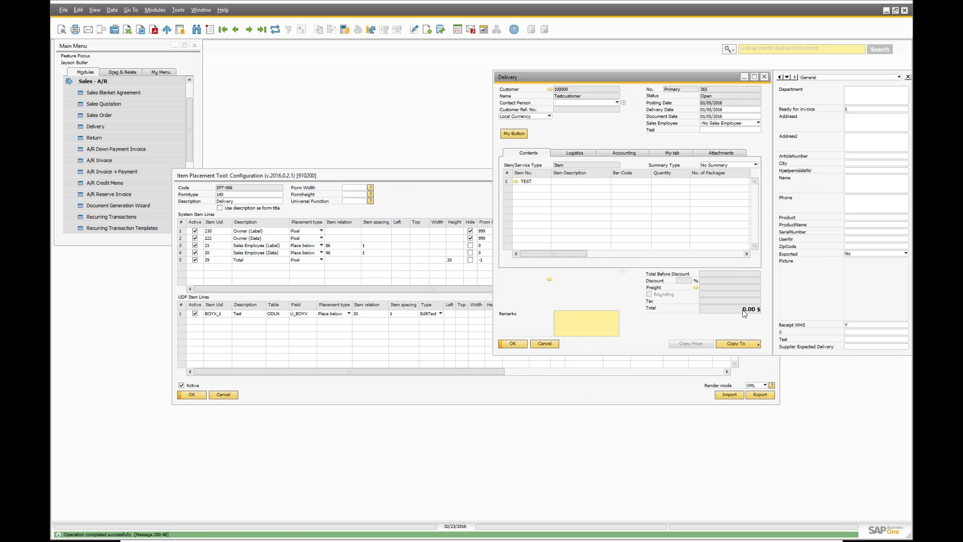
- Pick red as the back color of the Total line in the Item Placement Tool configuration
left_click(400, 190)
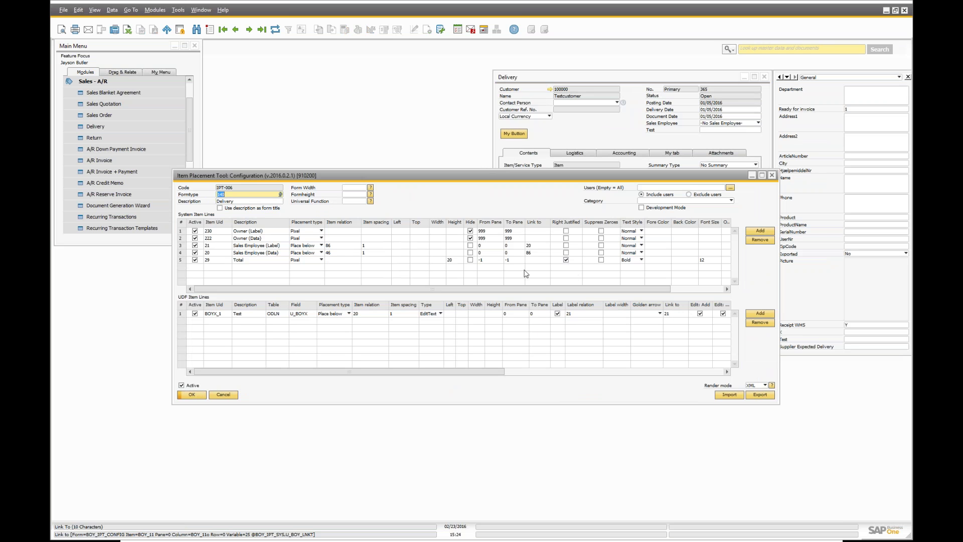
right_click(678, 262)
left_click(699, 360)
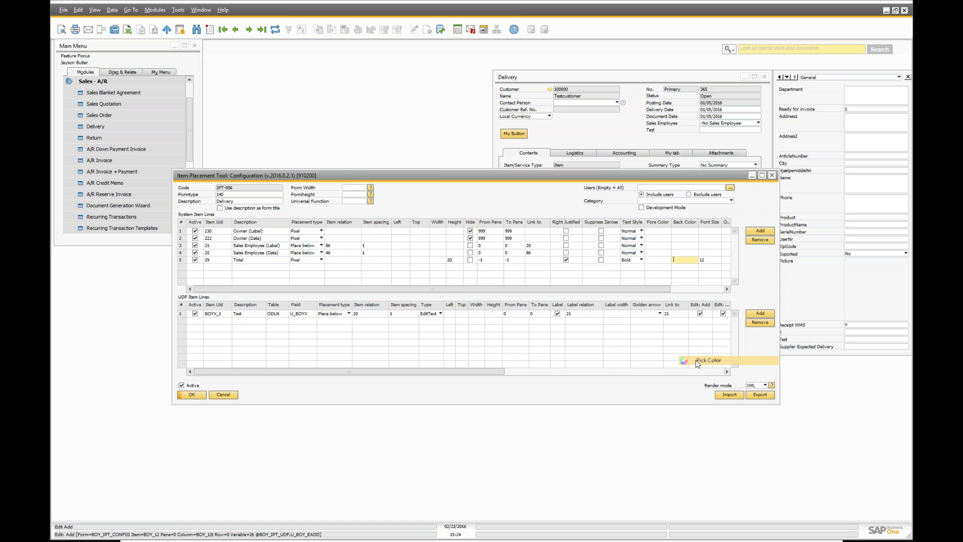
left_click(442, 169)
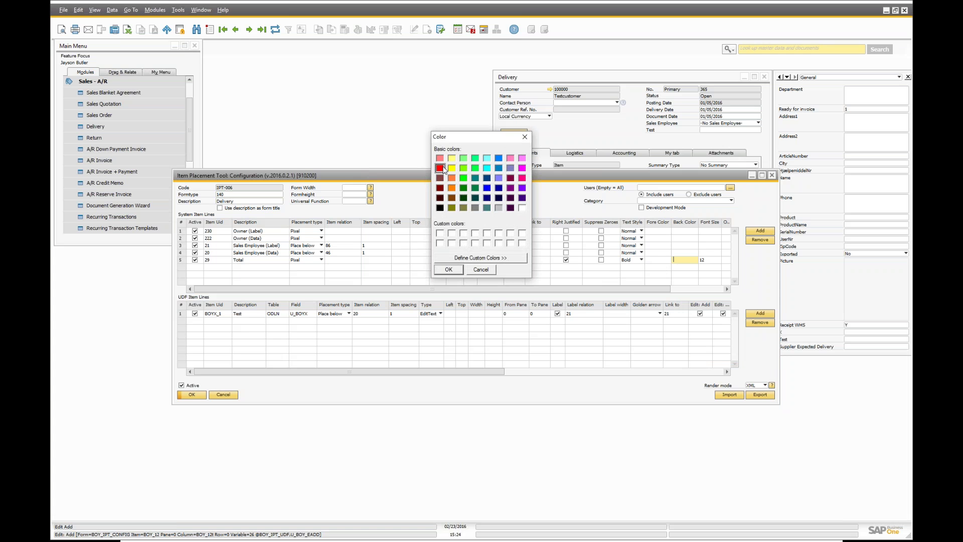
left_click(450, 270)
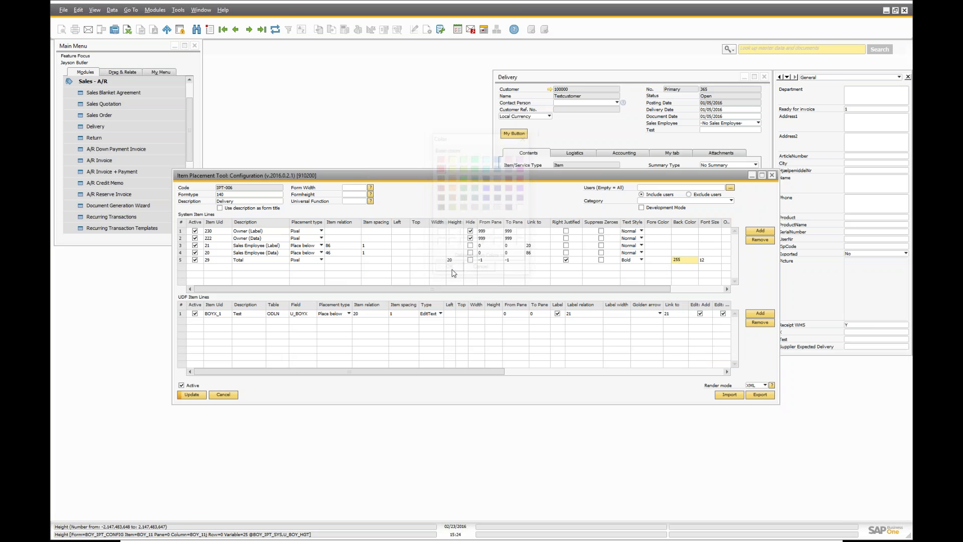
- Pick white as the Total line's fore color, update the configuration and bring the Delivery form forward
left_click(679, 261)
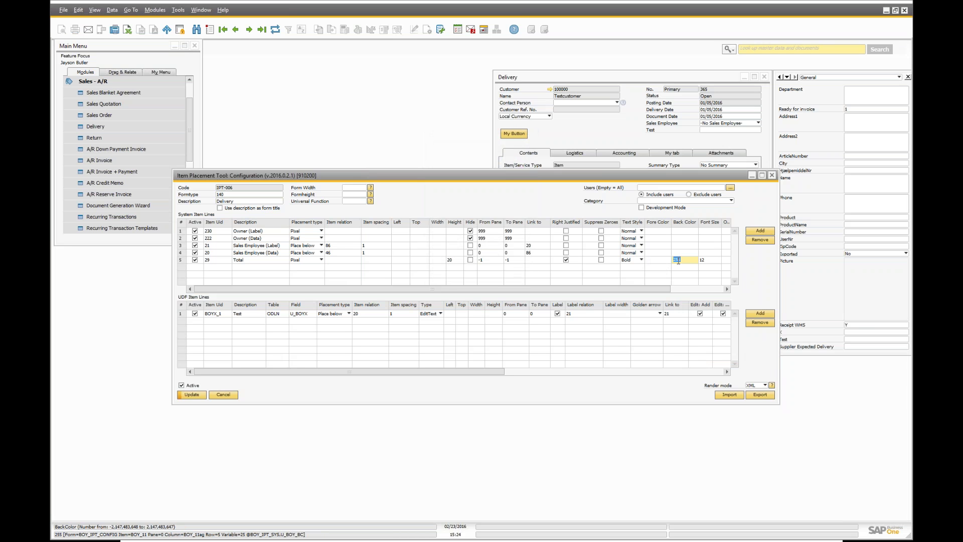
right_click(678, 260)
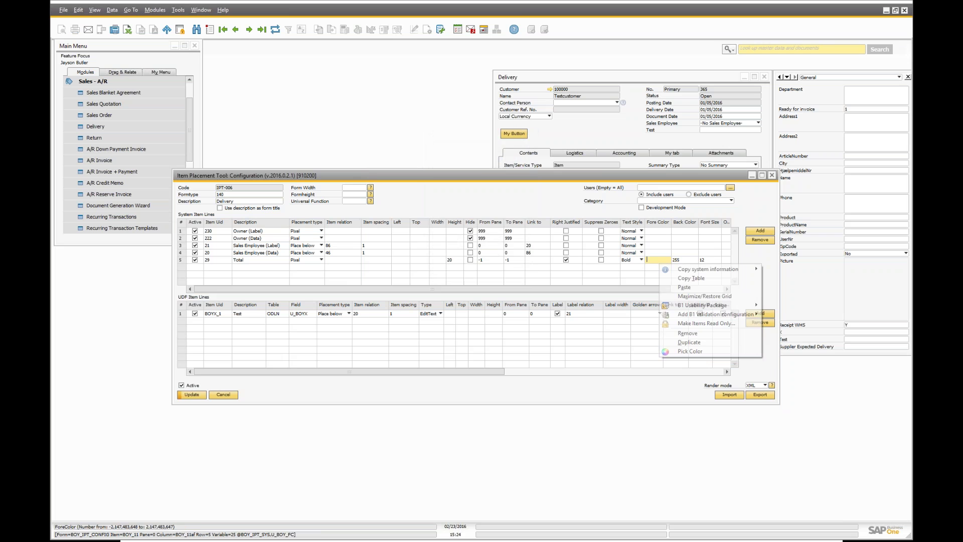
left_click(679, 353)
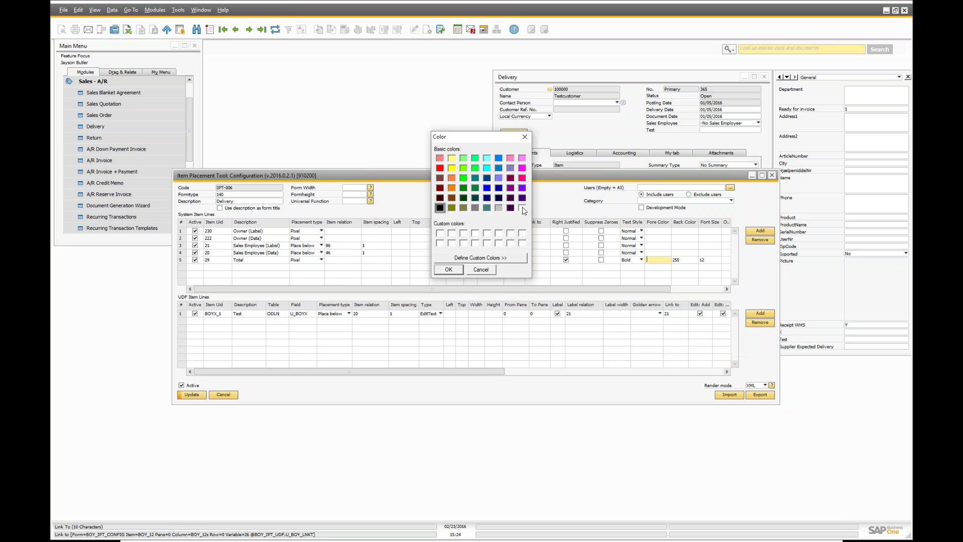
left_click(522, 208)
left_click(449, 270)
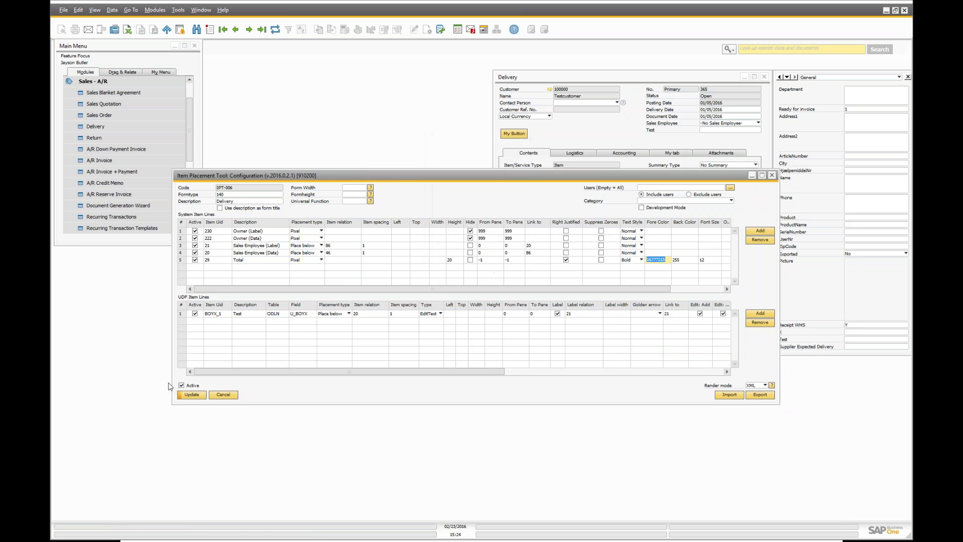
left_click(192, 394)
left_click(563, 130)
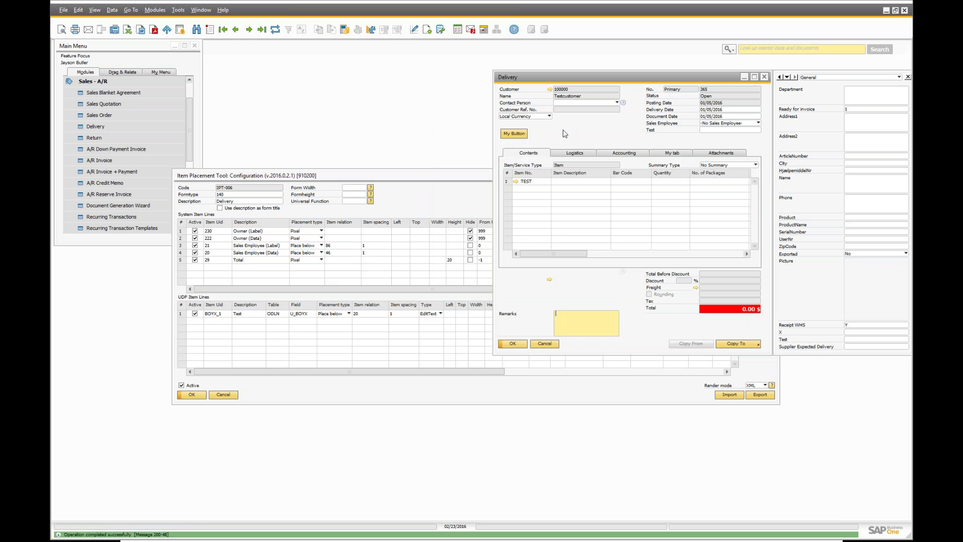
- Browse through several Delivery records to check the restyled Total field with different amounts
key("ctrl+Right")
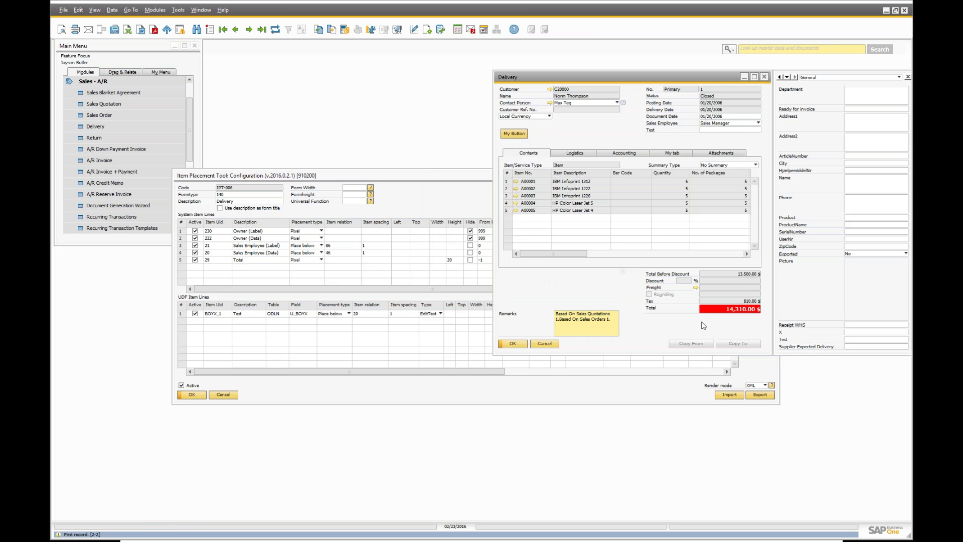
key("ctrl+Left")
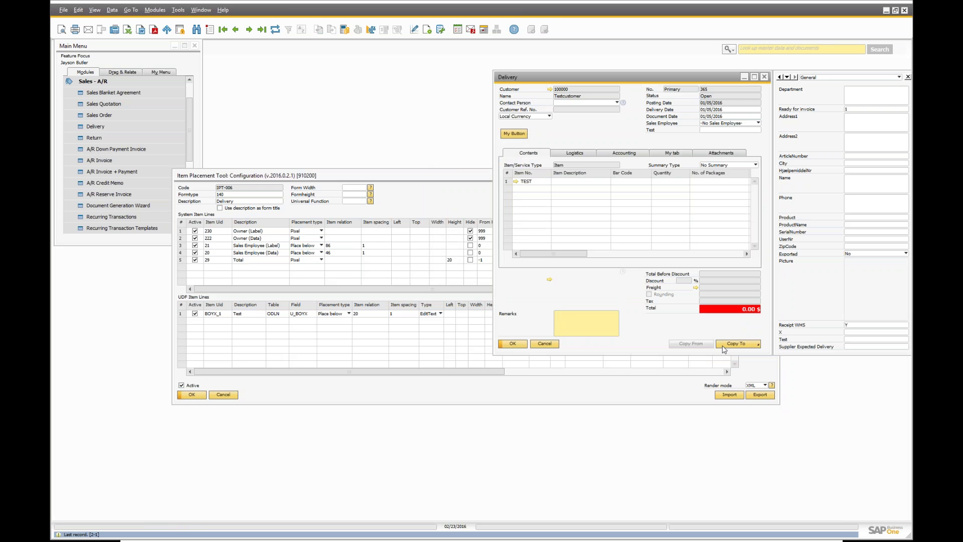
key("ctrl+Right")
key("ctrl+Right")
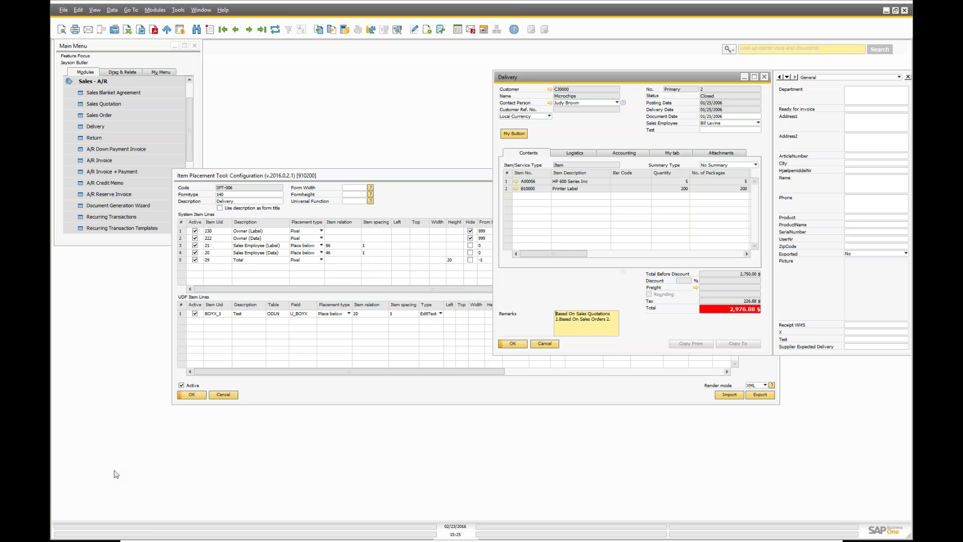
- Switch to the slide presentation and advance to the "Credit where credit is due" slide
key("alt+Tab")
key("alt+Tab")
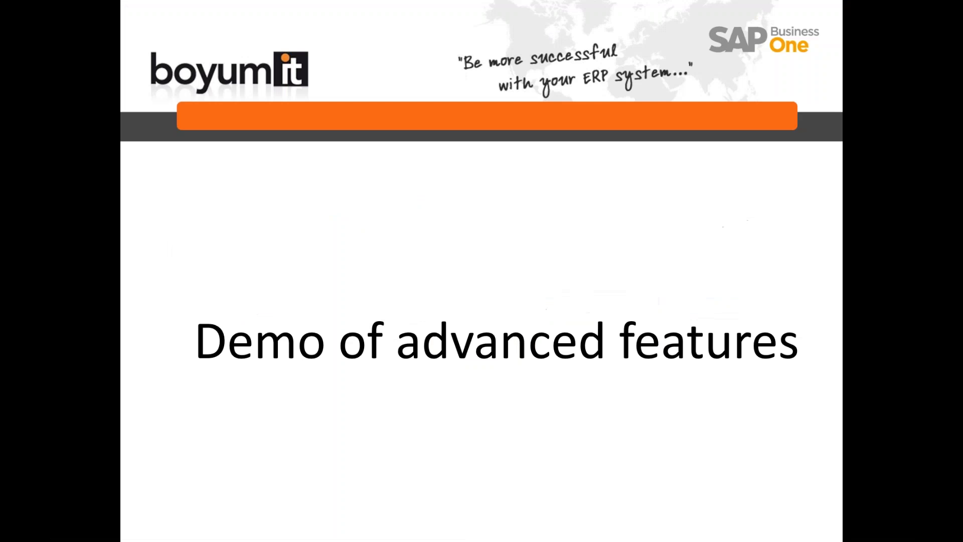
left_click(290, 414)
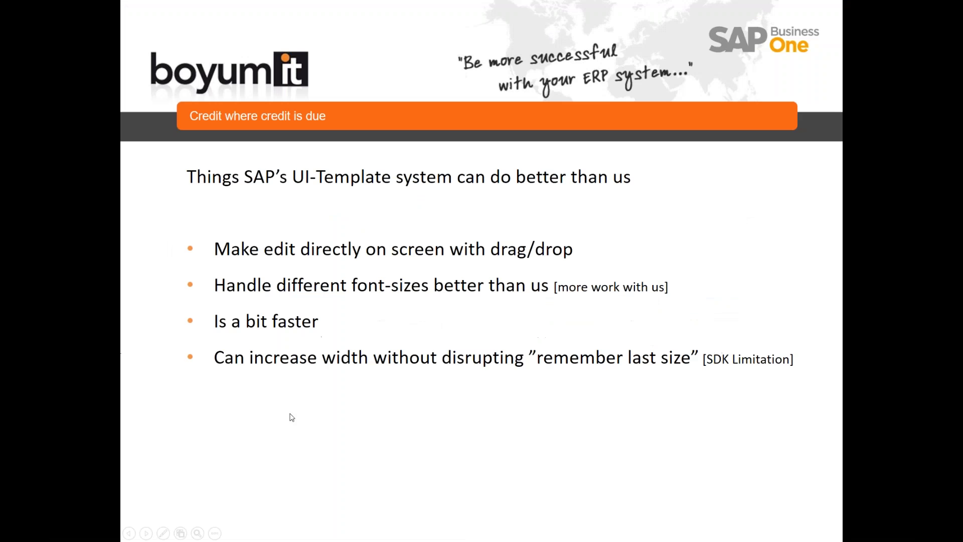
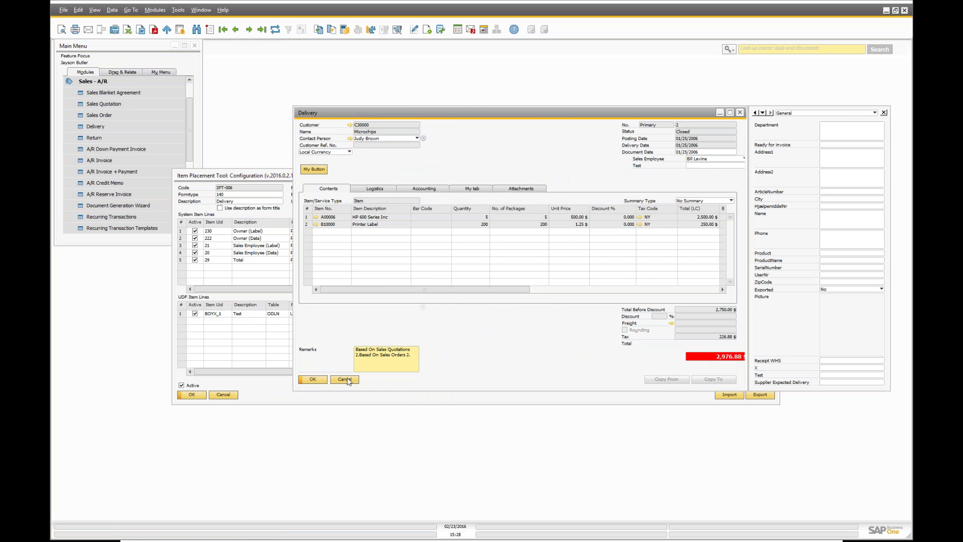
- Close and reopen the Delivery form, and narrow and widen its window to check how the placed fields follow
left_click(343, 380)
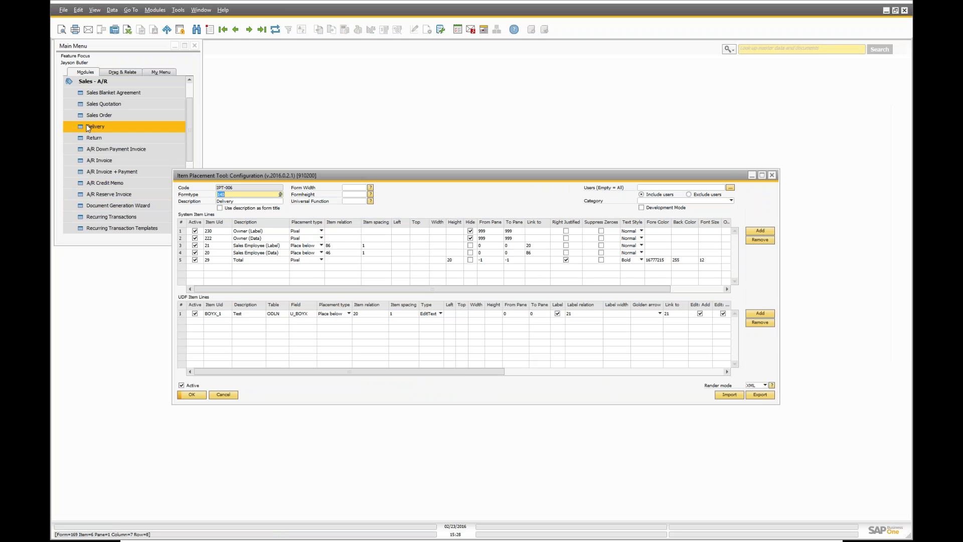
left_click(96, 127)
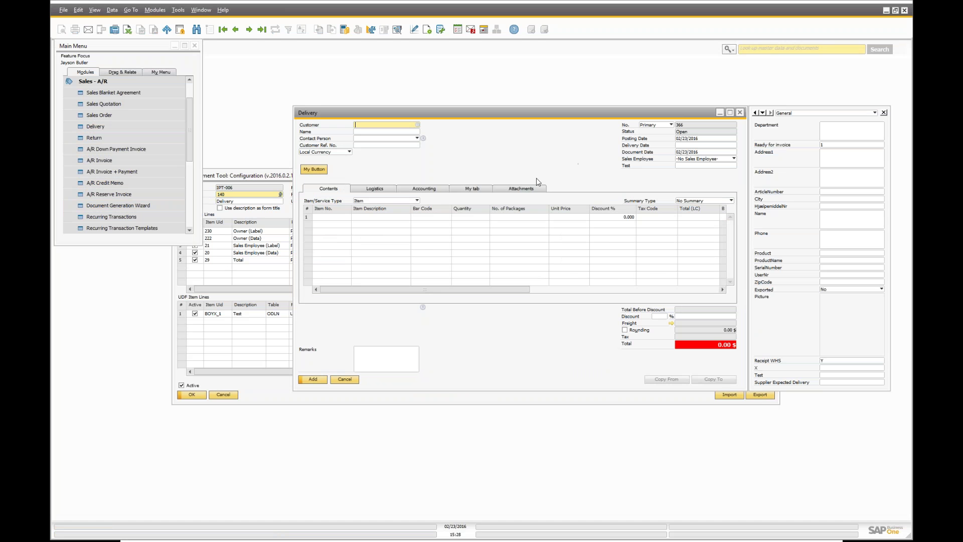
right_click(510, 167)
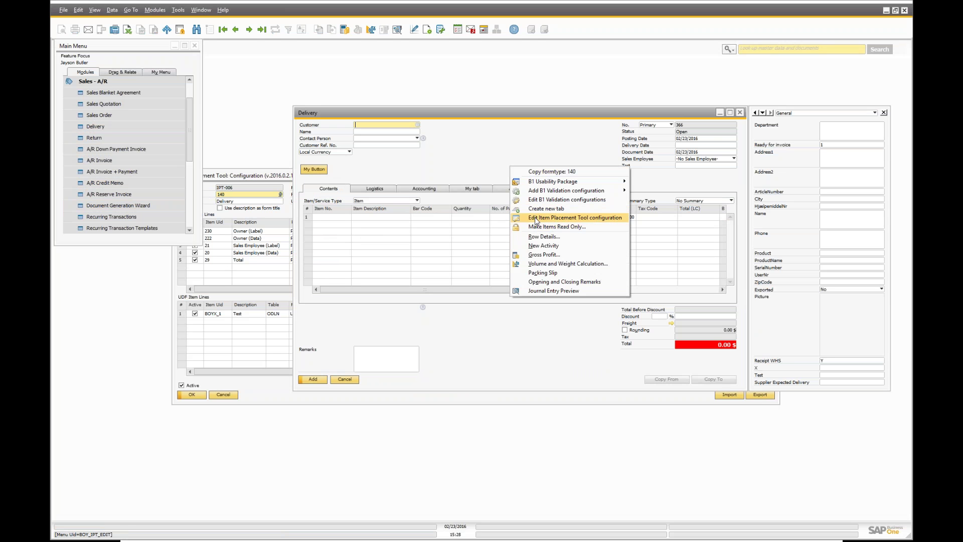
left_click(505, 154)
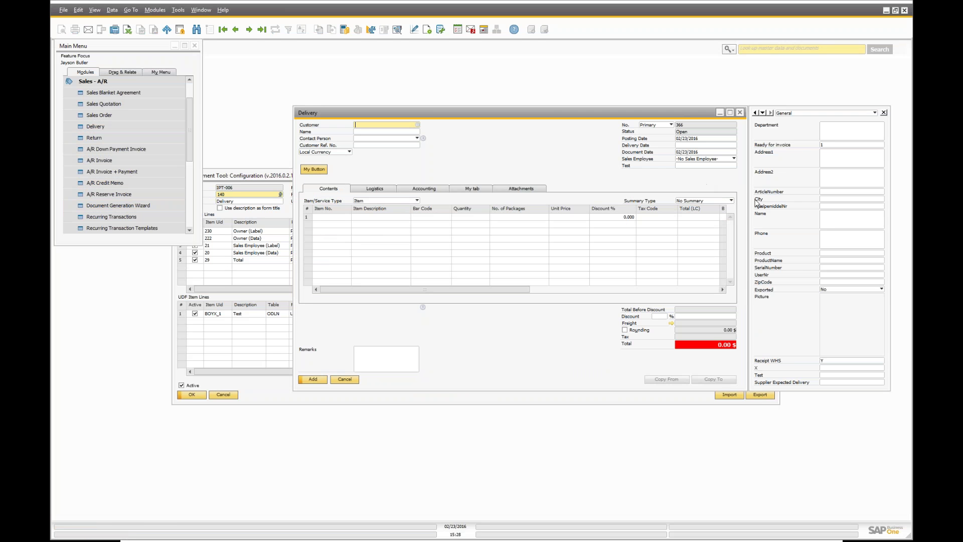
left_click_drag(744, 245, 565, 245)
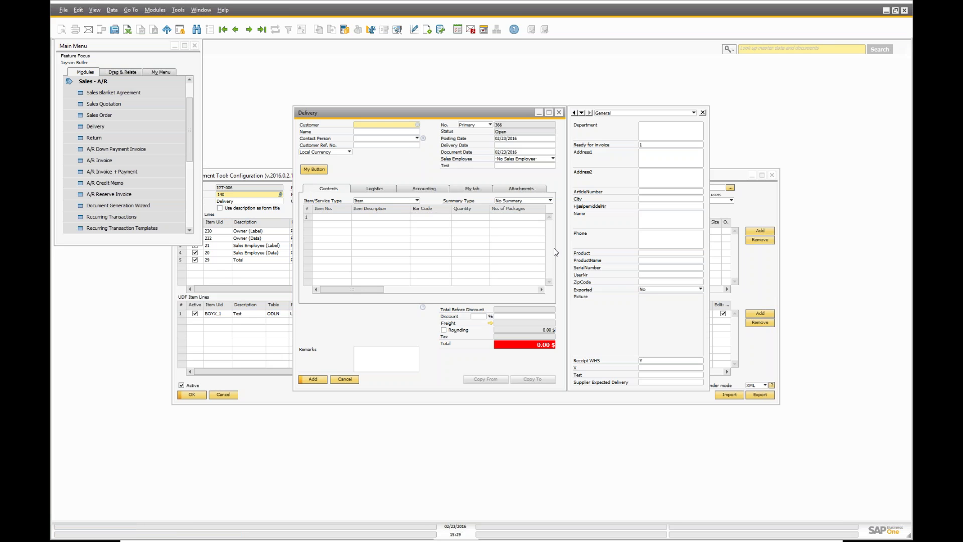
left_click_drag(568, 259, 762, 271)
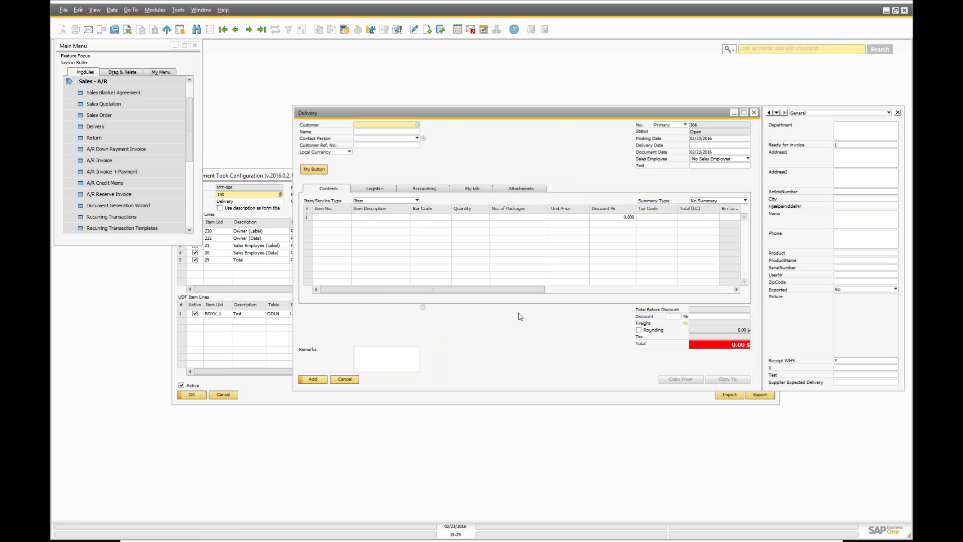
- Close the Delivery form and open the Return form
left_click(350, 381)
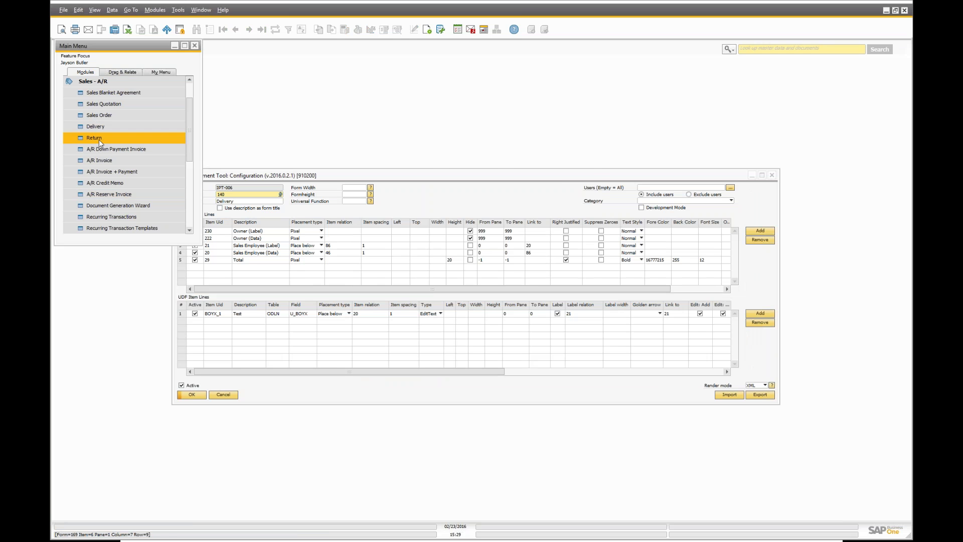
left_click(81, 137)
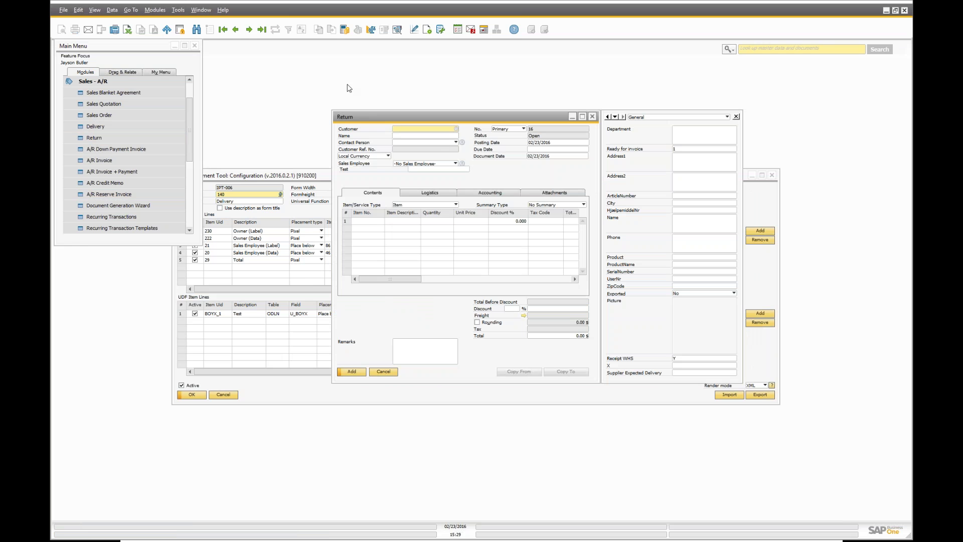
- Widen the Return form in UI editing mode, close it and save the UI changes
left_click(179, 10)
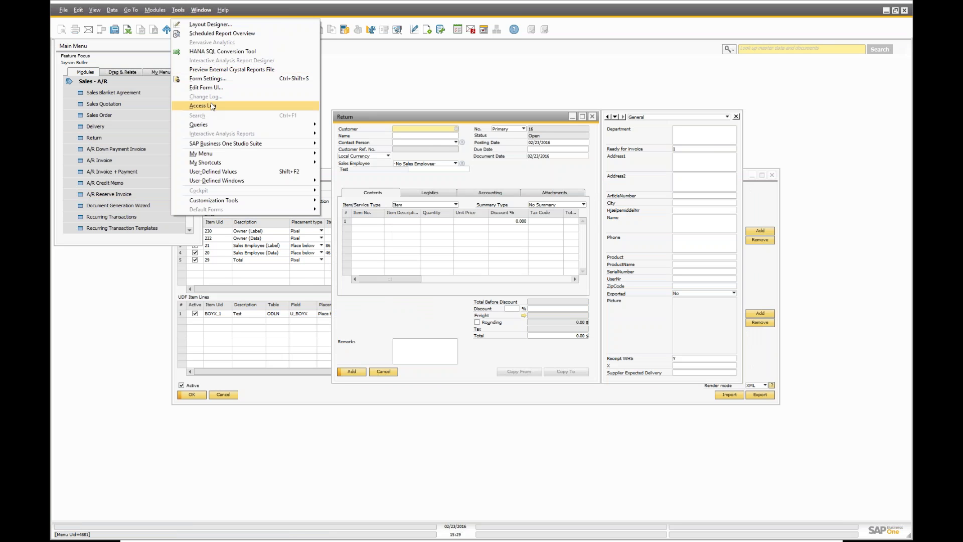
left_click(209, 91)
left_click_drag(602, 221, 788, 236)
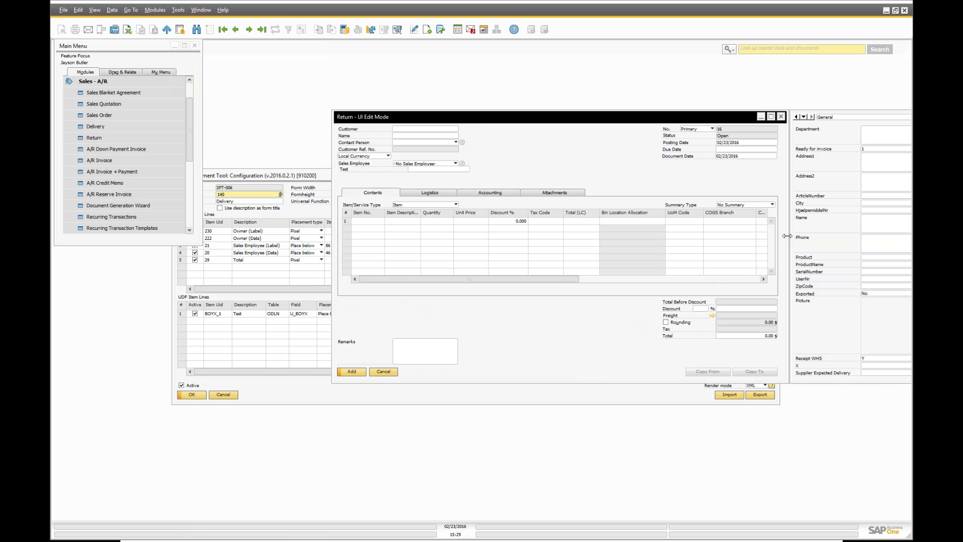
left_click(781, 116)
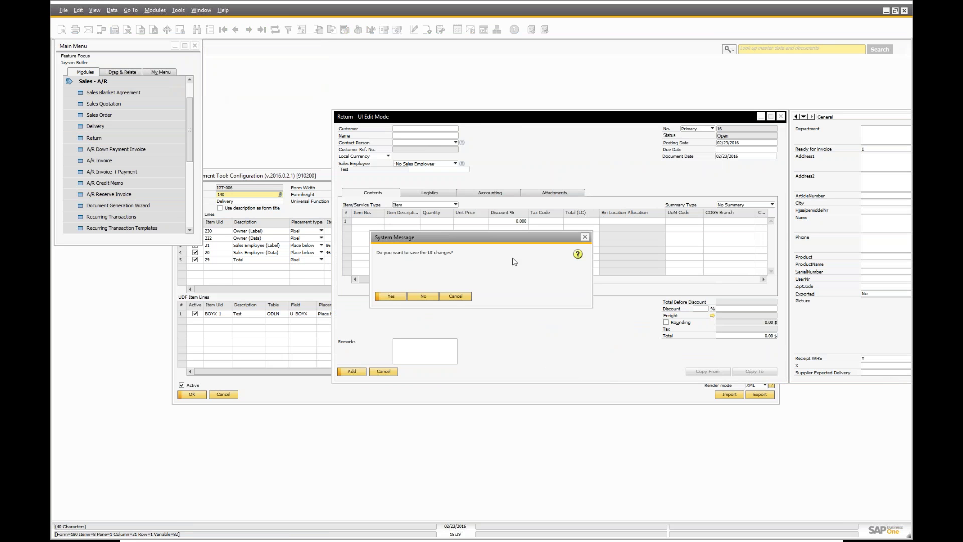
left_click(390, 296)
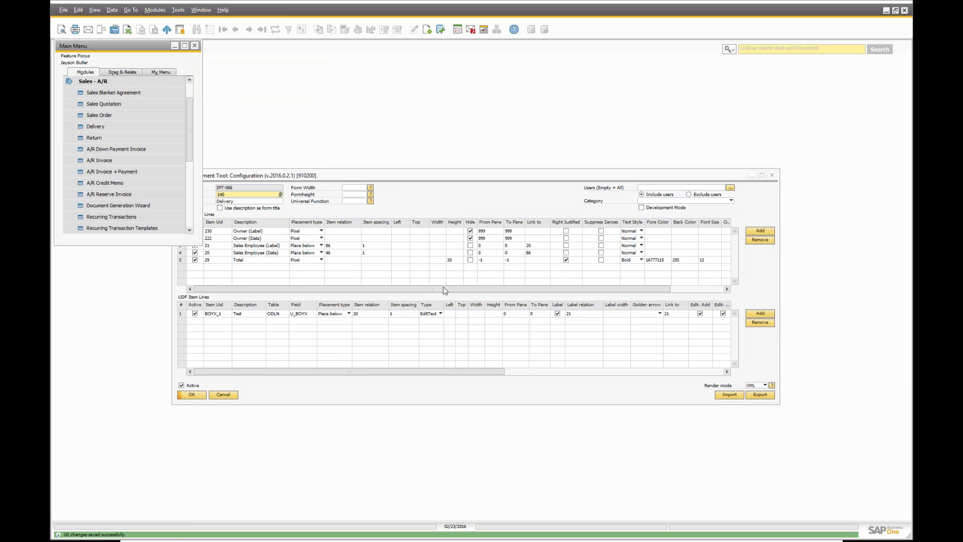
- Reopen the Return form, reposition its window and check how the widened layout behaves
left_click(88, 137)
left_click_drag(558, 124, 445, 108)
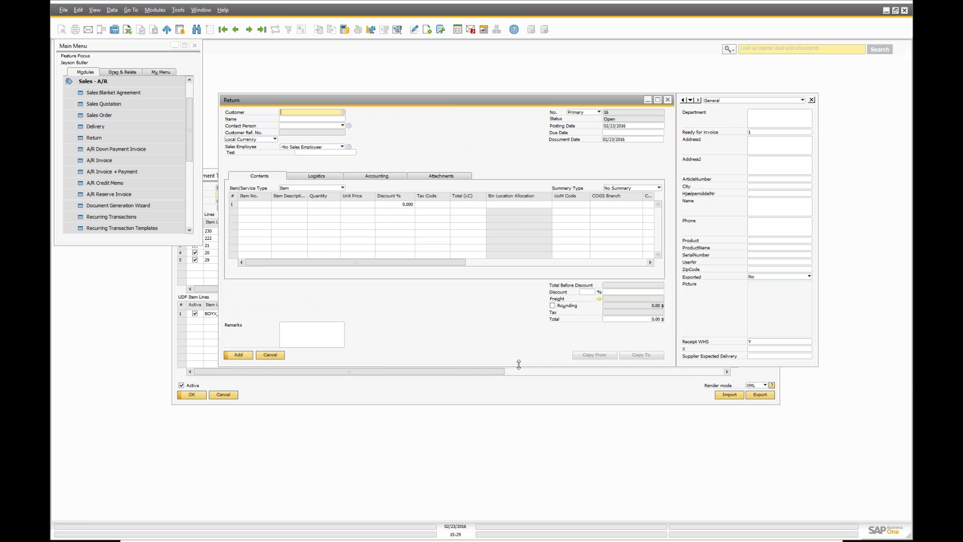
left_click_drag(675, 268, 676, 307)
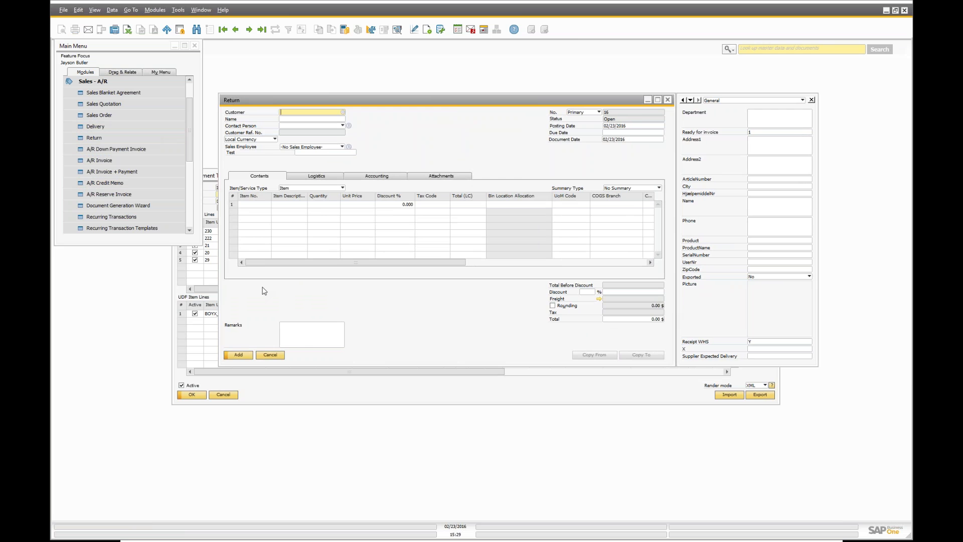
- Switch to the slide presentation and advance past the "Credit where credit is due" slide
key("alt+Tab")
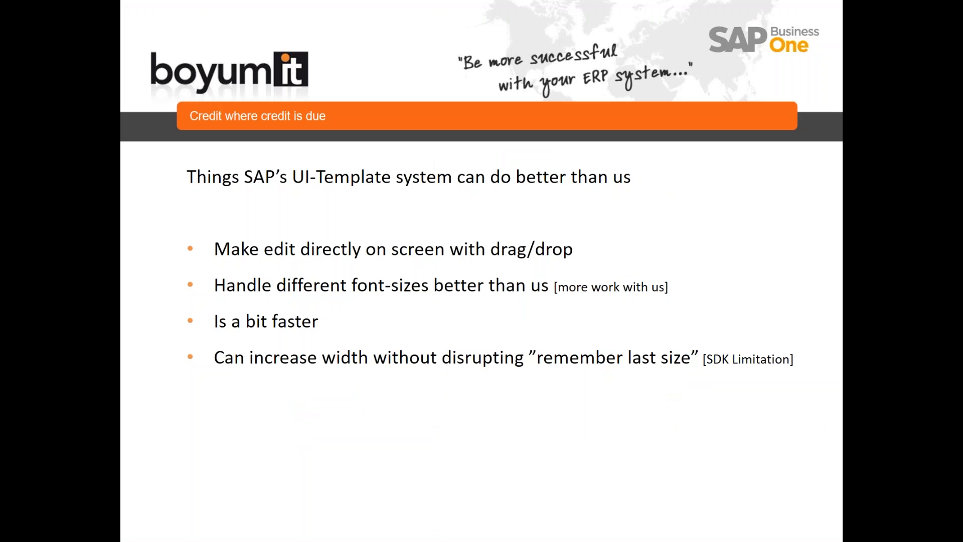
key("Right")
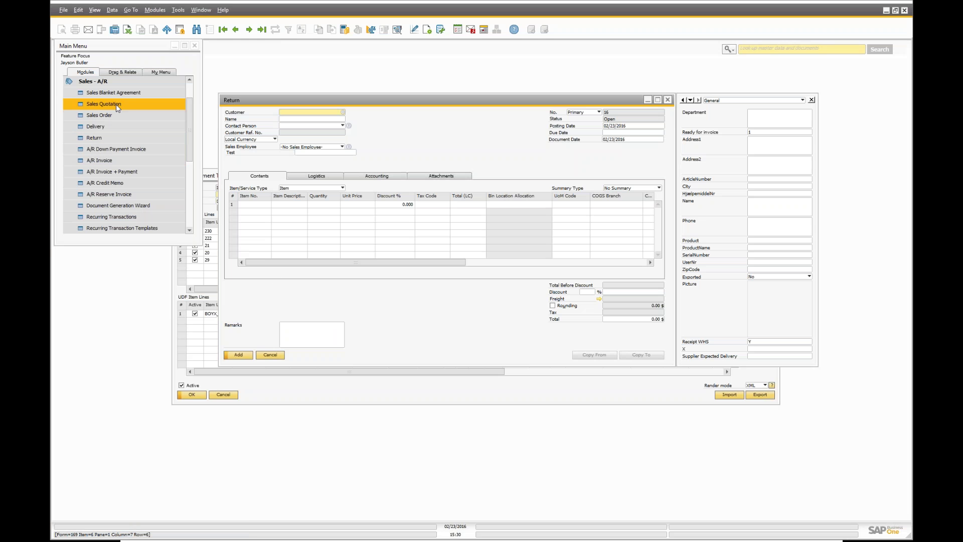
- Switch back to SAP Business One, enable Use Function buttons in the B1 Usability configuration and update it
left_click(95, 82)
left_click(95, 81)
left_click(96, 194)
left_click(117, 229)
left_click(121, 206)
left_click(123, 160)
left_click(187, 178)
left_click(172, 262)
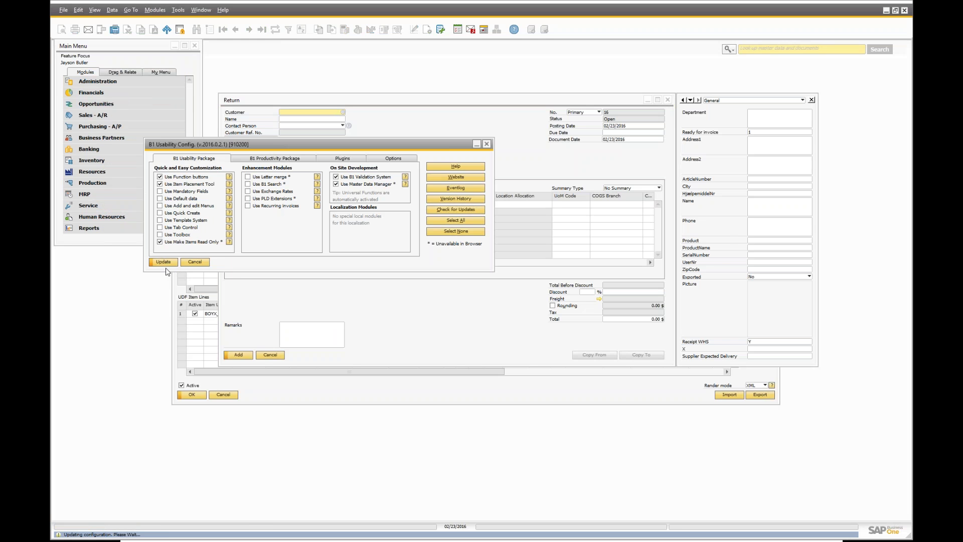
- Close the Return form and the Item Placement Tool configuration, and open a new Return form from Sales - A/R
left_click(271, 355)
left_click(233, 394)
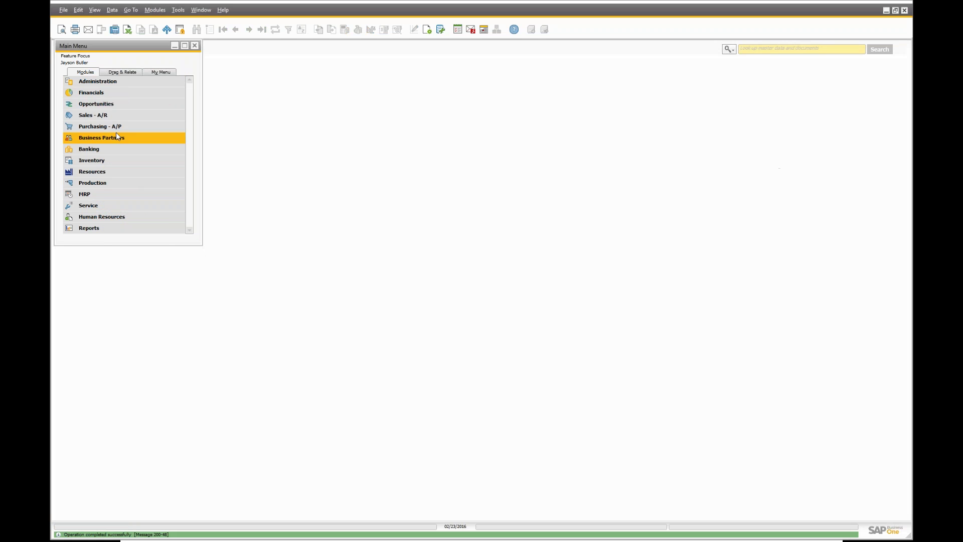
left_click(93, 115)
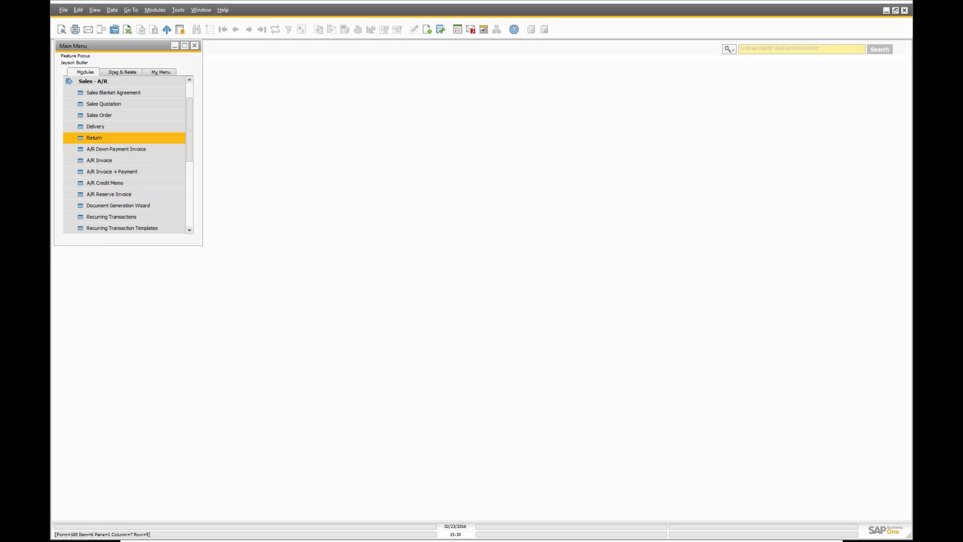
left_click(94, 139)
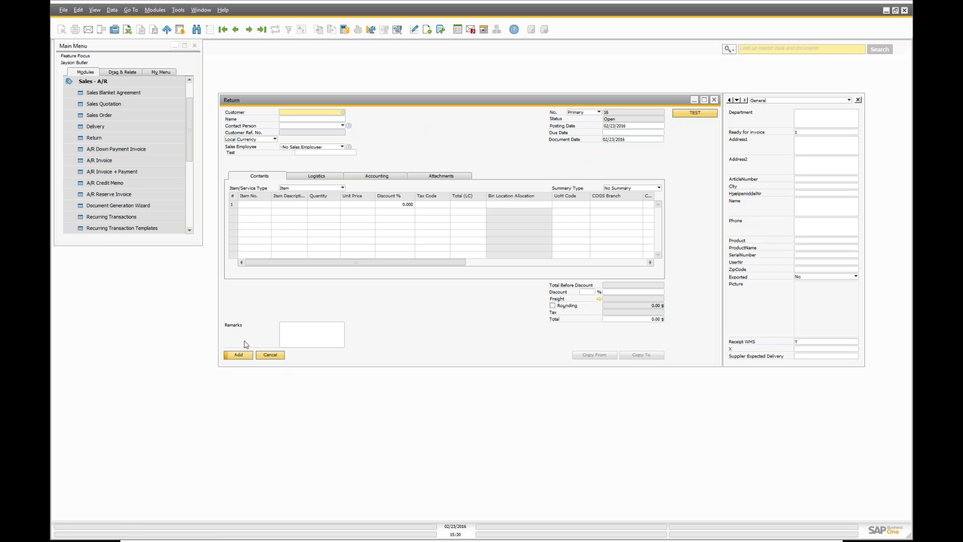
- Reopen the Return form, widen it in UI editing mode with the TEST function button present, and save the UI changes
key("Escape")
left_click(110, 140)
left_click(178, 9)
left_click(206, 88)
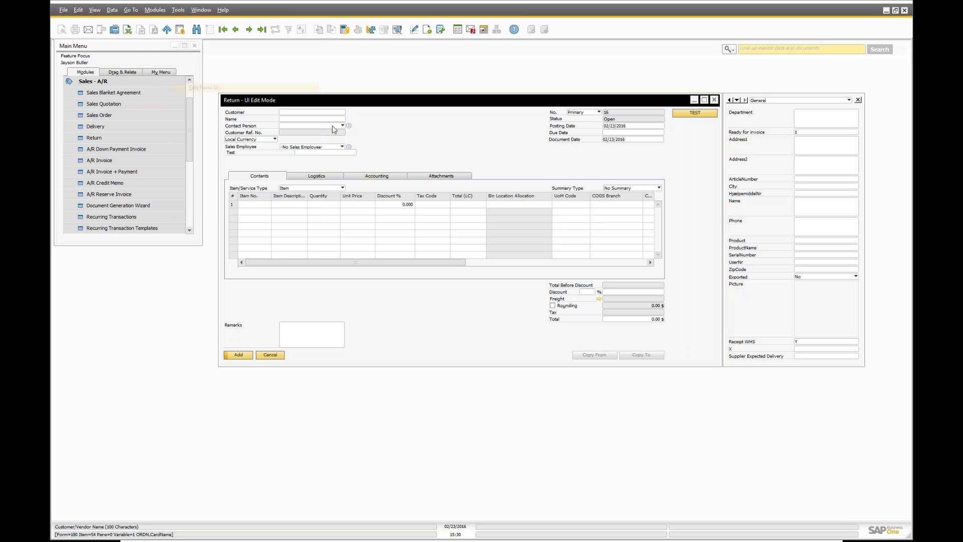
left_click_drag(722, 223, 809, 201)
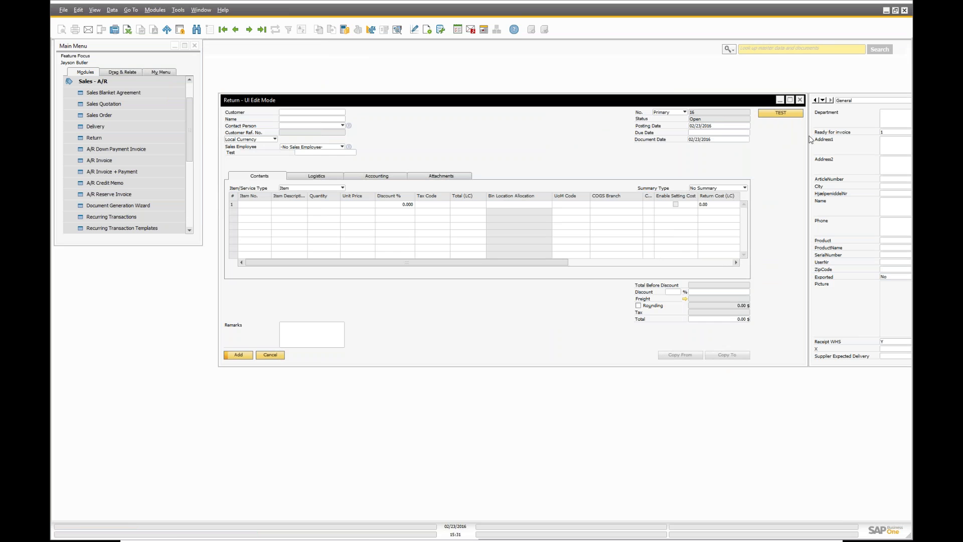
left_click(800, 100)
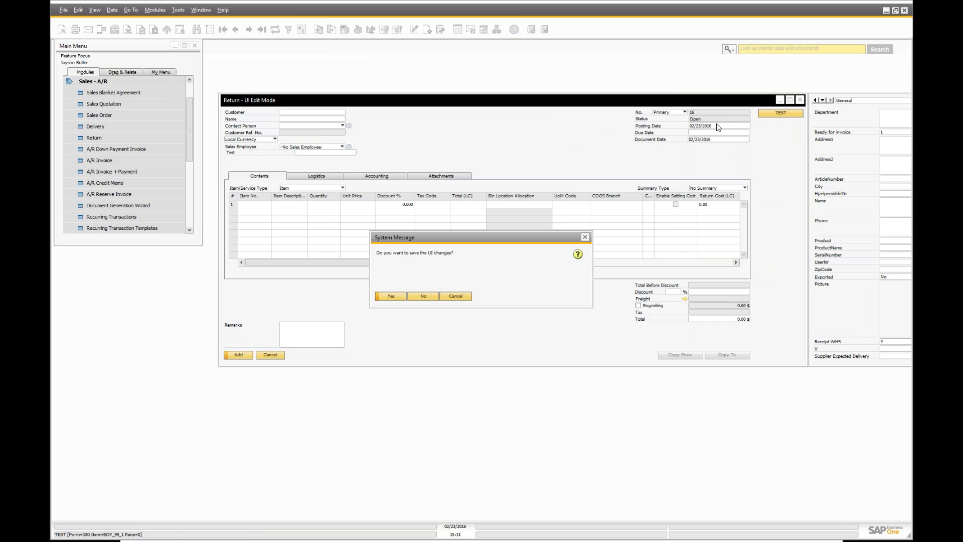
left_click(397, 298)
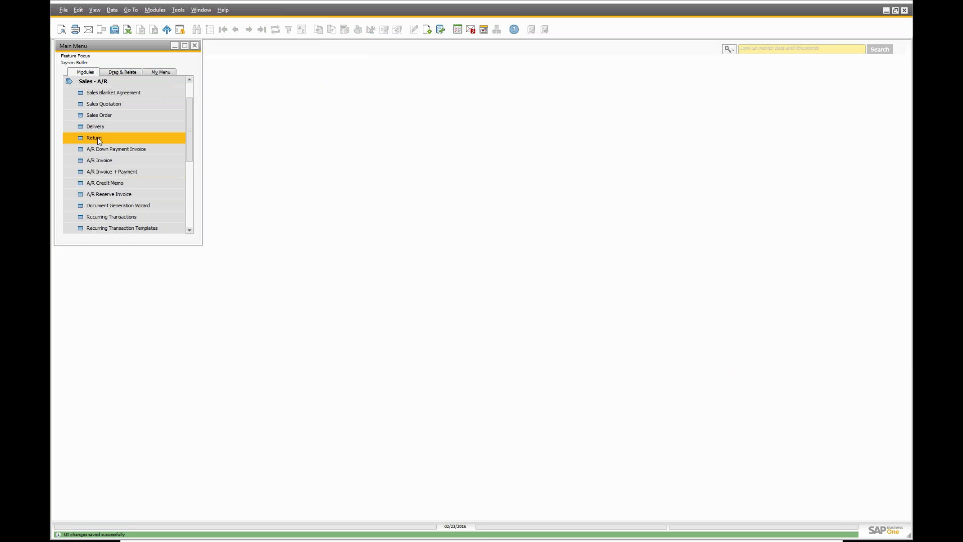
- Reopen the Return form to check its layout, and look over the commands offered for the Name field and the available tools
left_click(98, 137)
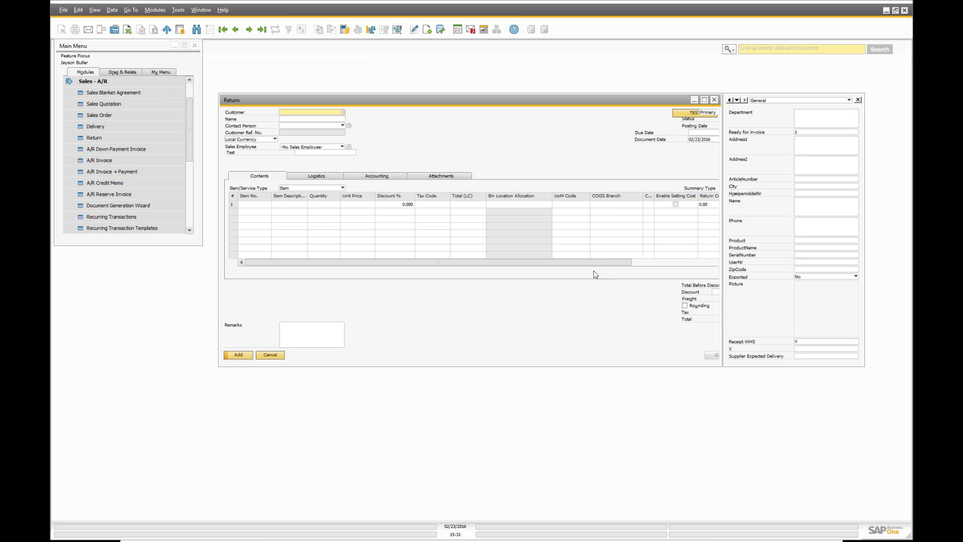
right_click(336, 121)
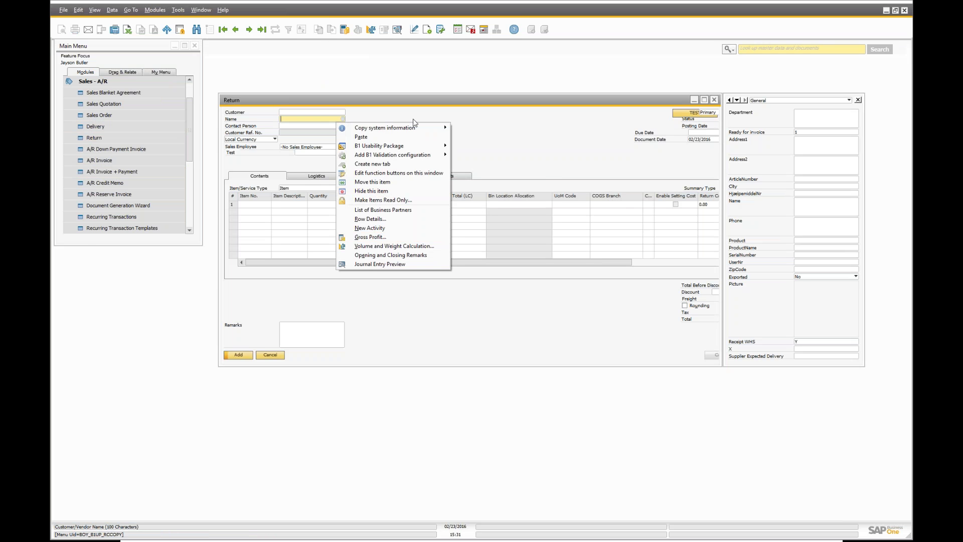
left_click(438, 82)
left_click(177, 10)
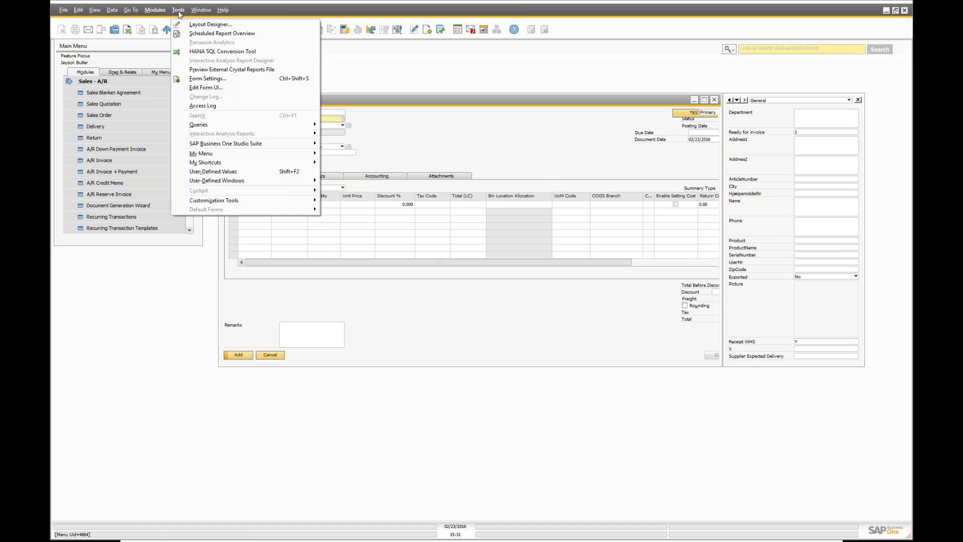
left_click(428, 153)
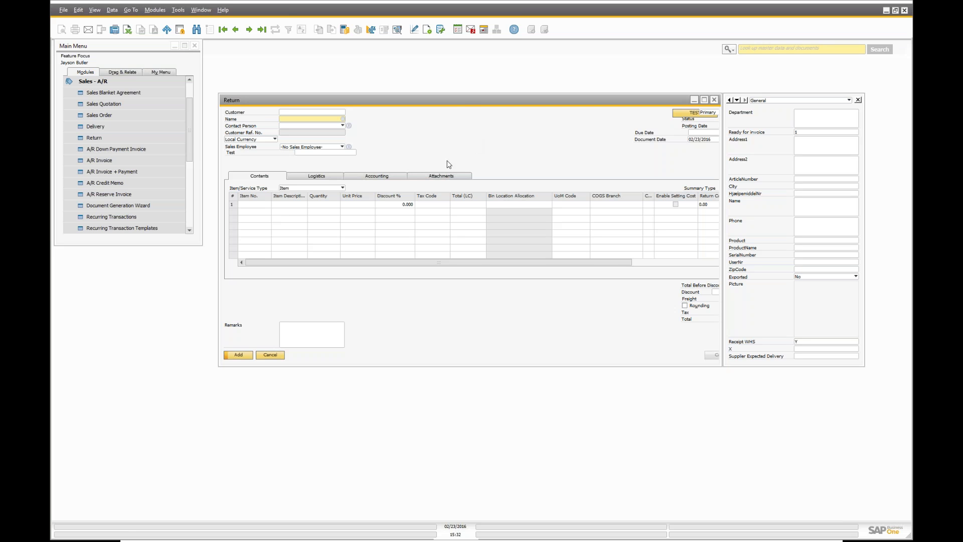
- View the SAP Business One version information, close it and switch to the slide presentation
left_click(223, 10)
left_click(265, 62)
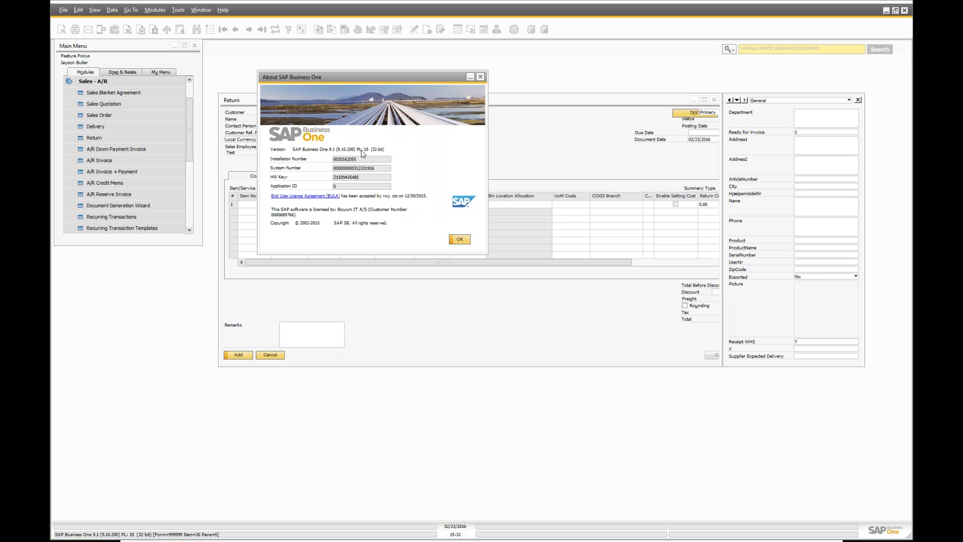
left_click(460, 239)
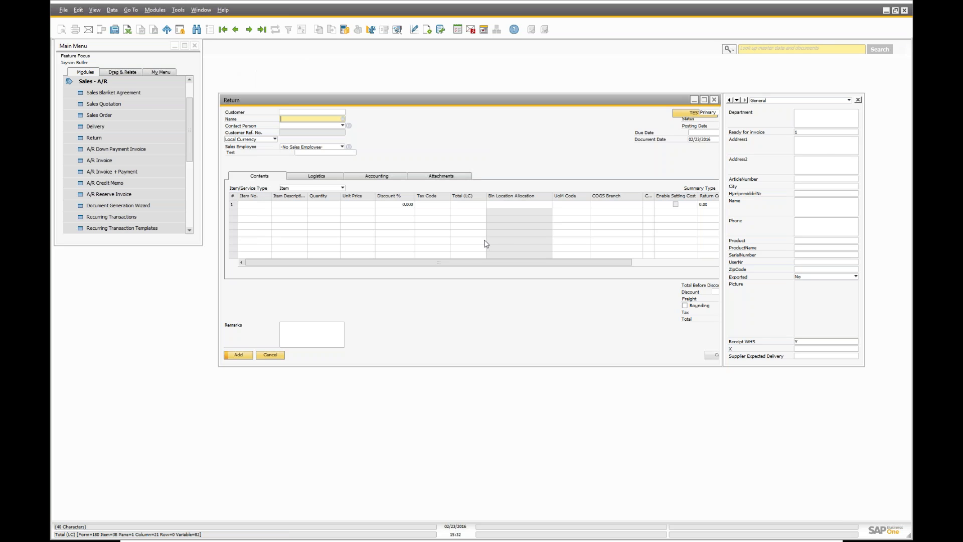
key("alt+Tab")
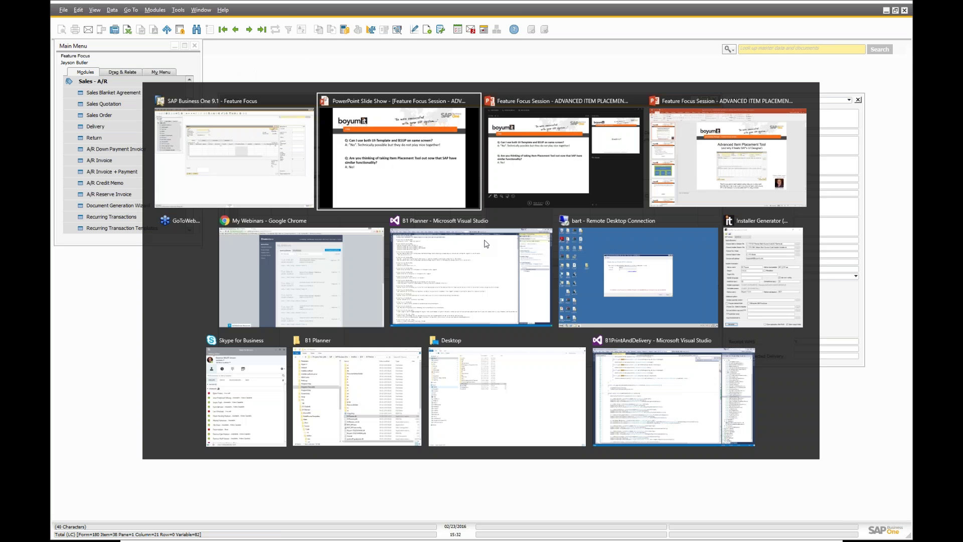